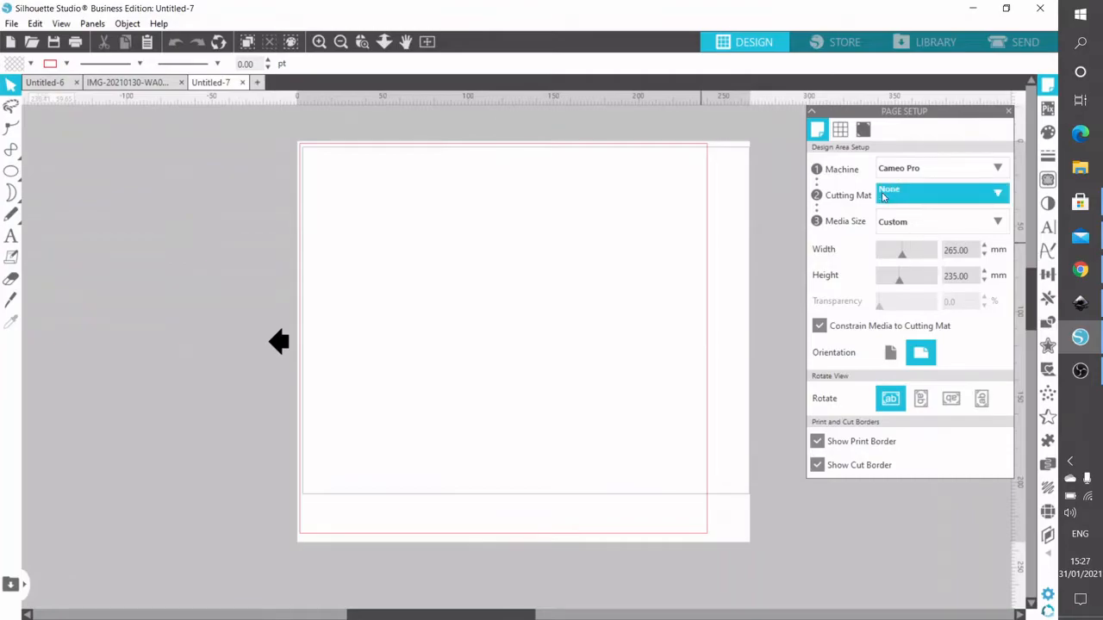
# Close the page setup and add two separate text objects, HAPPY and, below it, BIRTHDAY, in 72 pt Arial
pyautogui.click(1009, 112)
pyautogui.moveTo(21, 166); pyautogui.dragTo(21, 227)
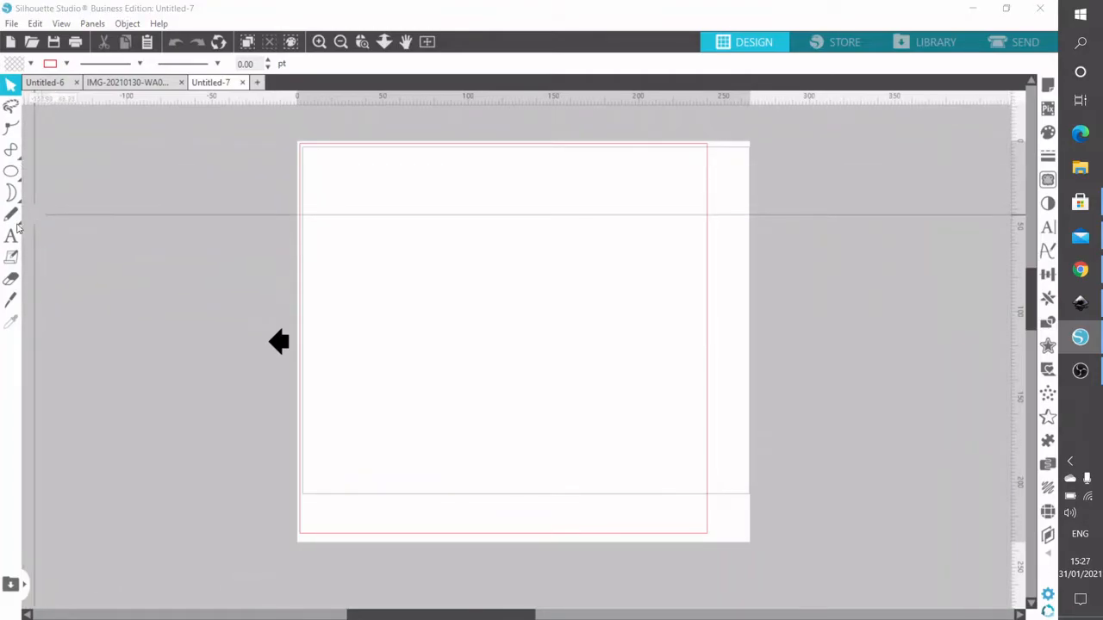
pyautogui.click(406, 252)
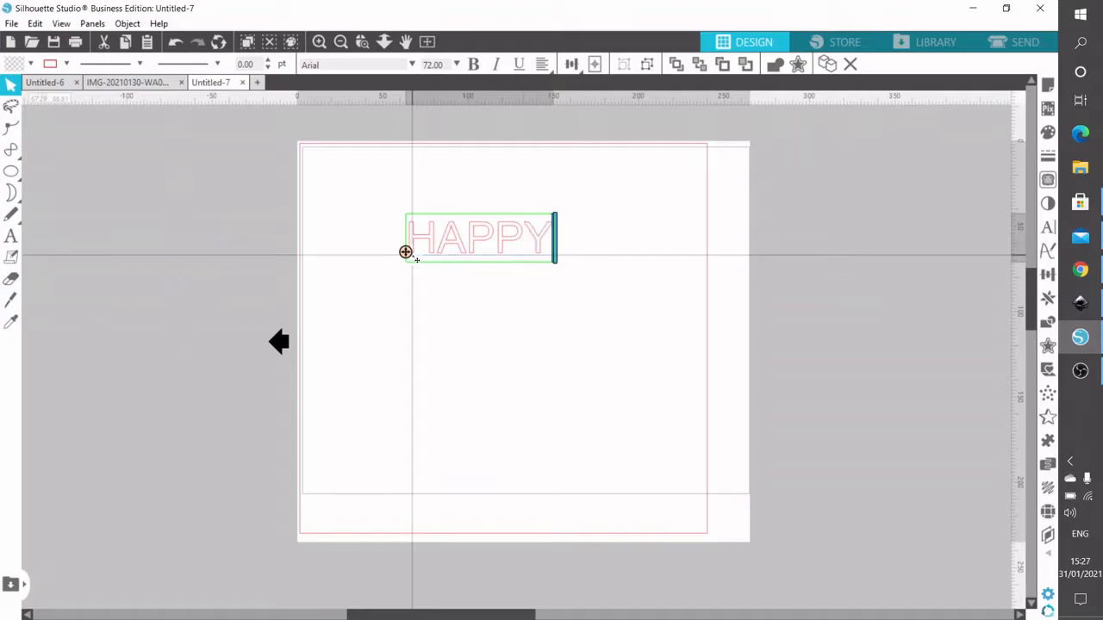
pyautogui.click(446, 319)
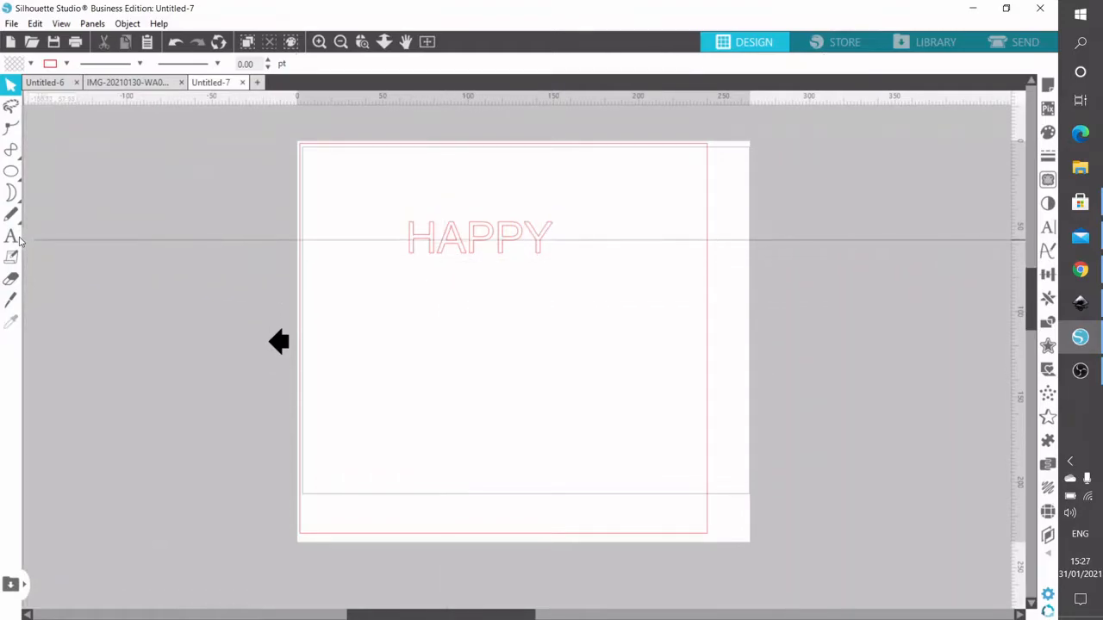
pyautogui.click(406, 357)
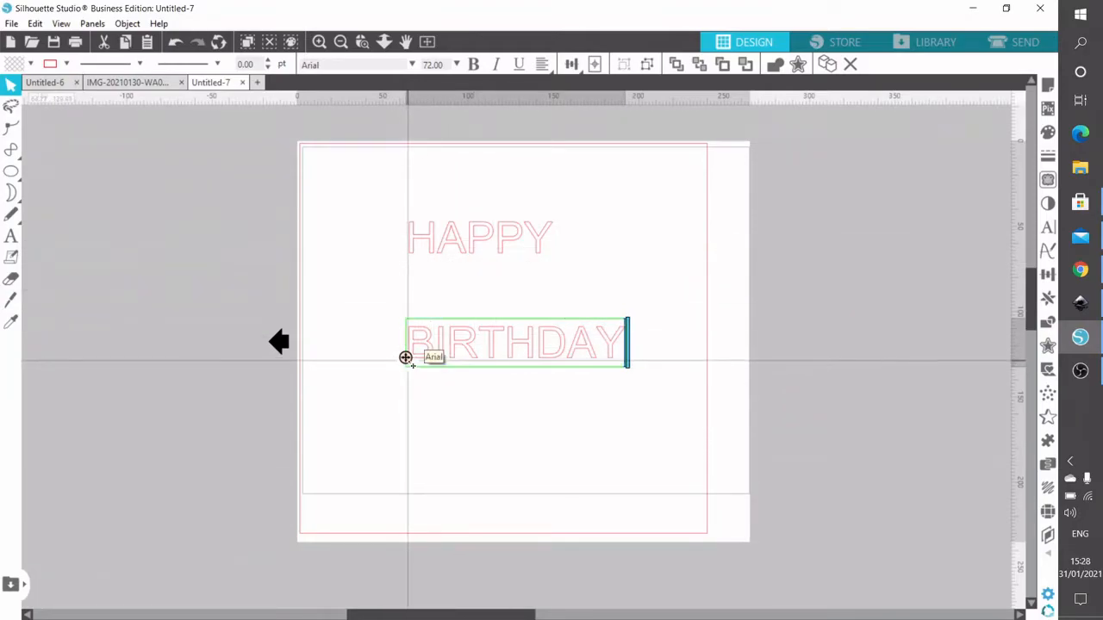
pyautogui.click(495, 301)
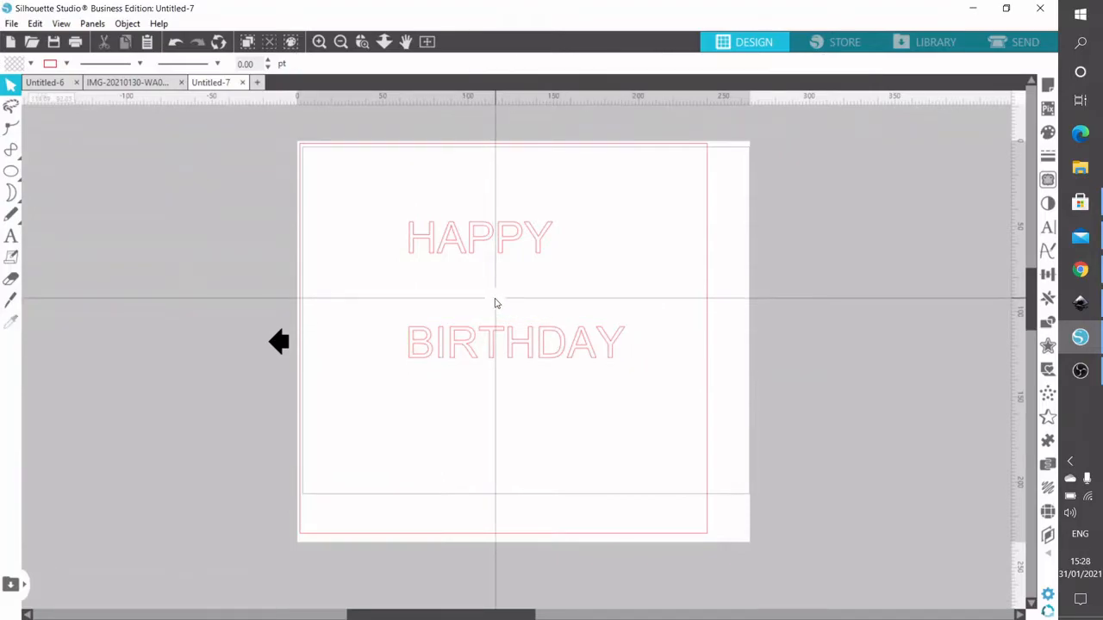
# Rotate BIRTHDAY slightly clockwise, shift its rotation centre to the letter B, and rotate it a little further about that point
pyautogui.click(493, 336)
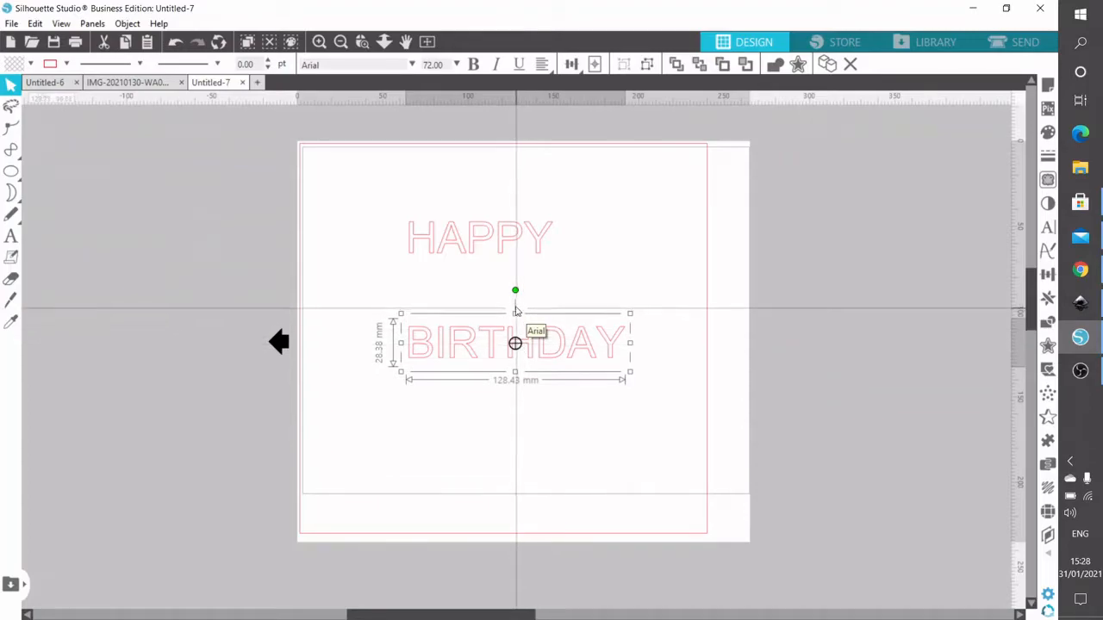
pyautogui.moveTo(515, 292)
pyautogui.mouseDown()
pyautogui.moveTo(537, 298)
pyautogui.moveTo(519, 305)
pyautogui.mouseUp()
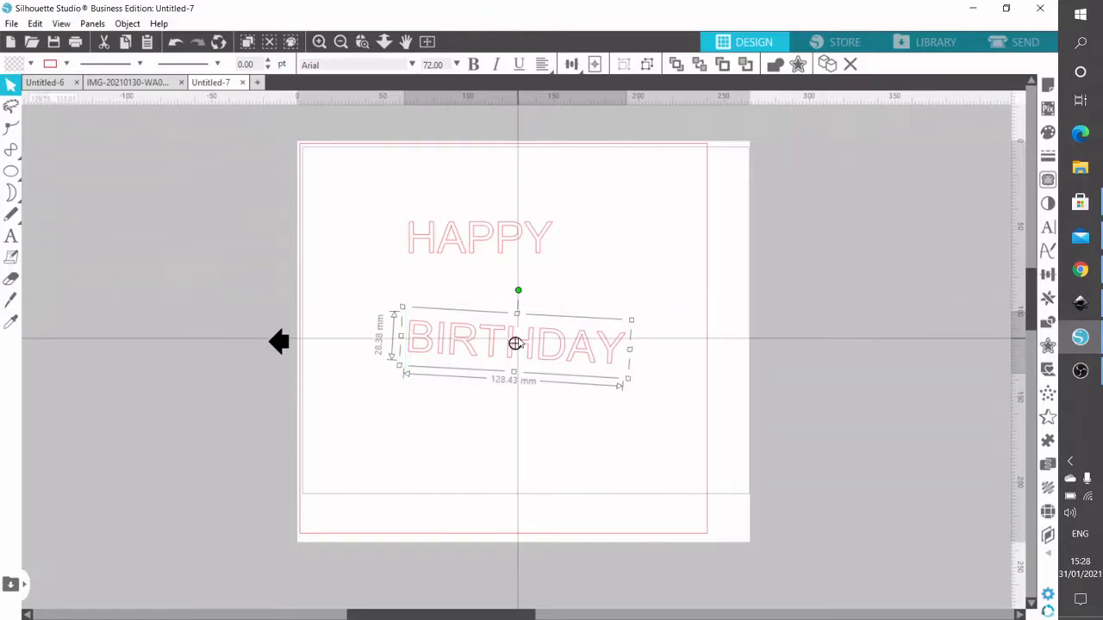
pyautogui.moveTo(515, 344); pyautogui.dragTo(431, 322)
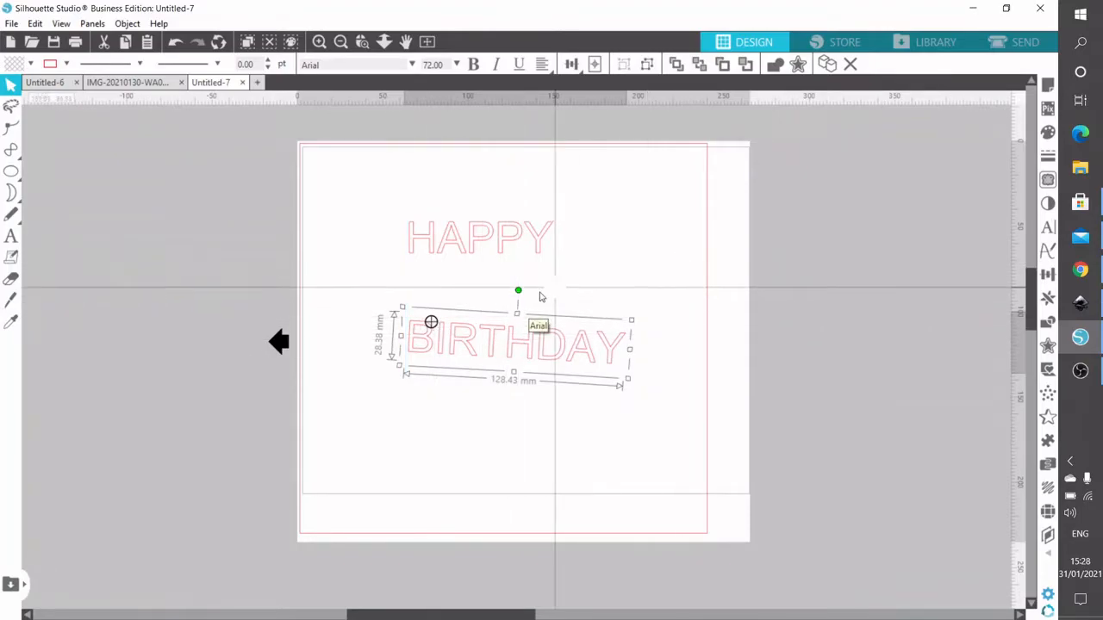
pyautogui.moveTo(519, 288); pyautogui.dragTo(608, 299)
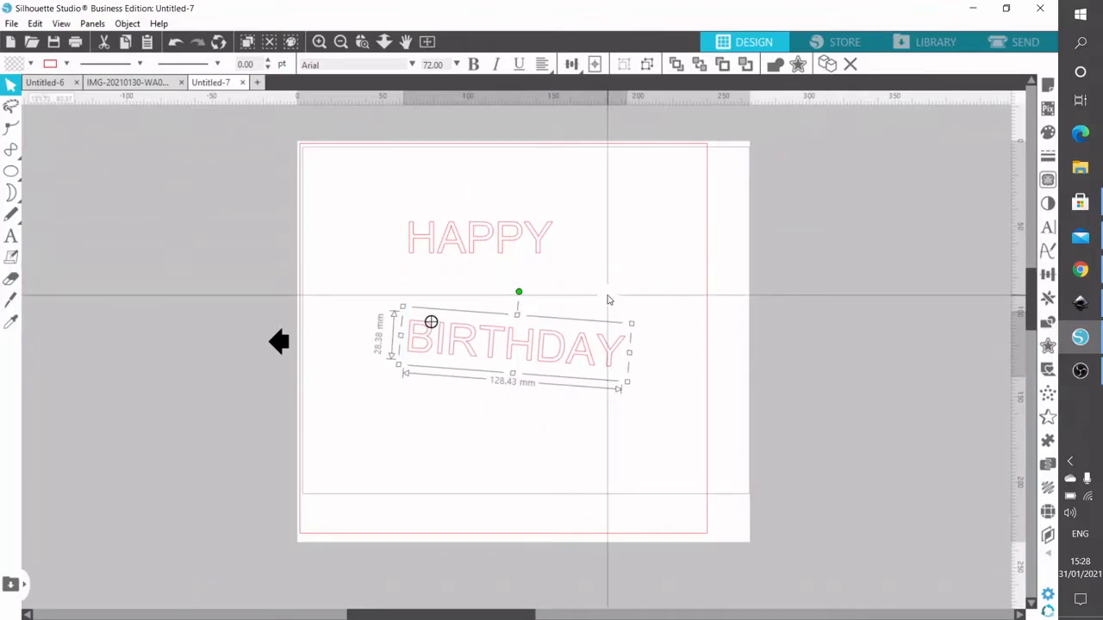
pyautogui.click(589, 279)
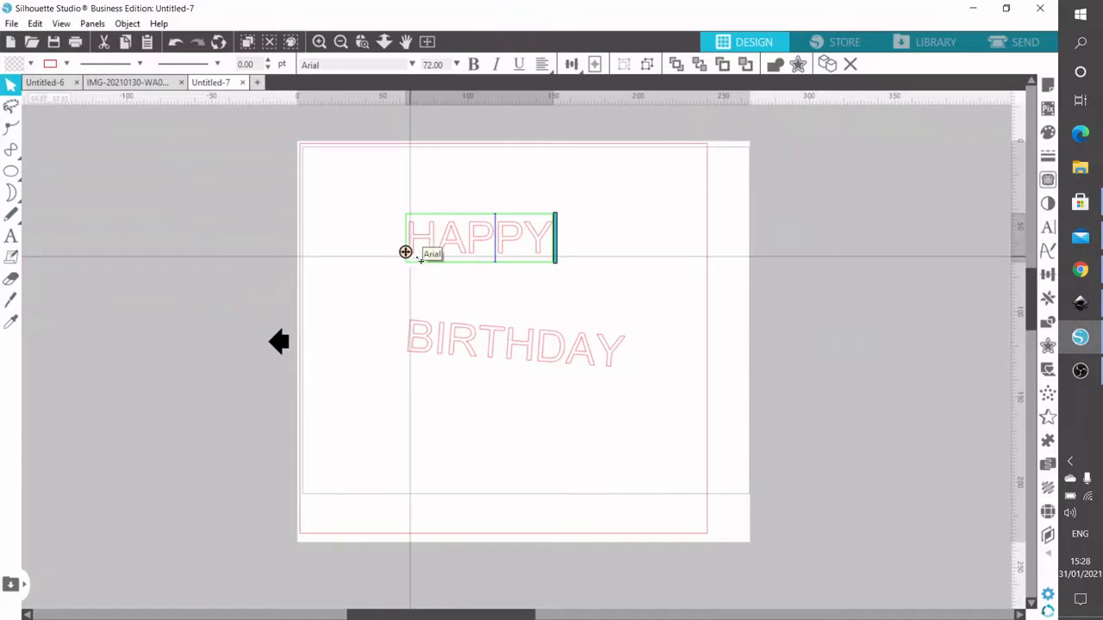
# Move BIRTHDAY down to the lower part of the page and rotate it back to roughly level
pyautogui.click(523, 293)
pyautogui.click(525, 349)
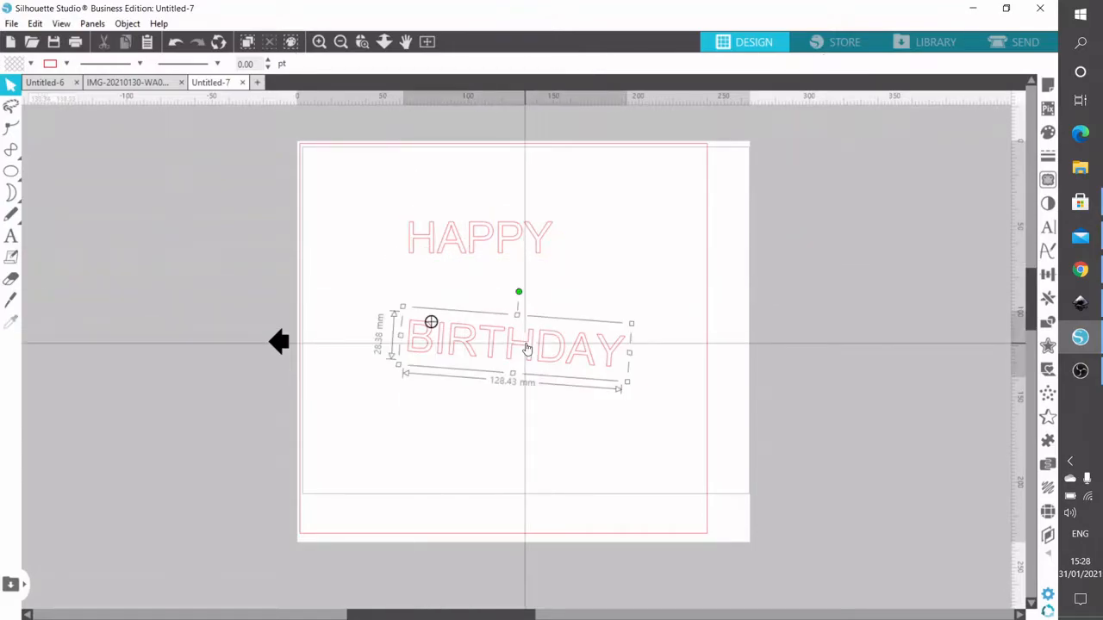
pyautogui.moveTo(515, 344); pyautogui.dragTo(504, 430)
pyautogui.moveTo(510, 379); pyautogui.dragTo(500, 377)
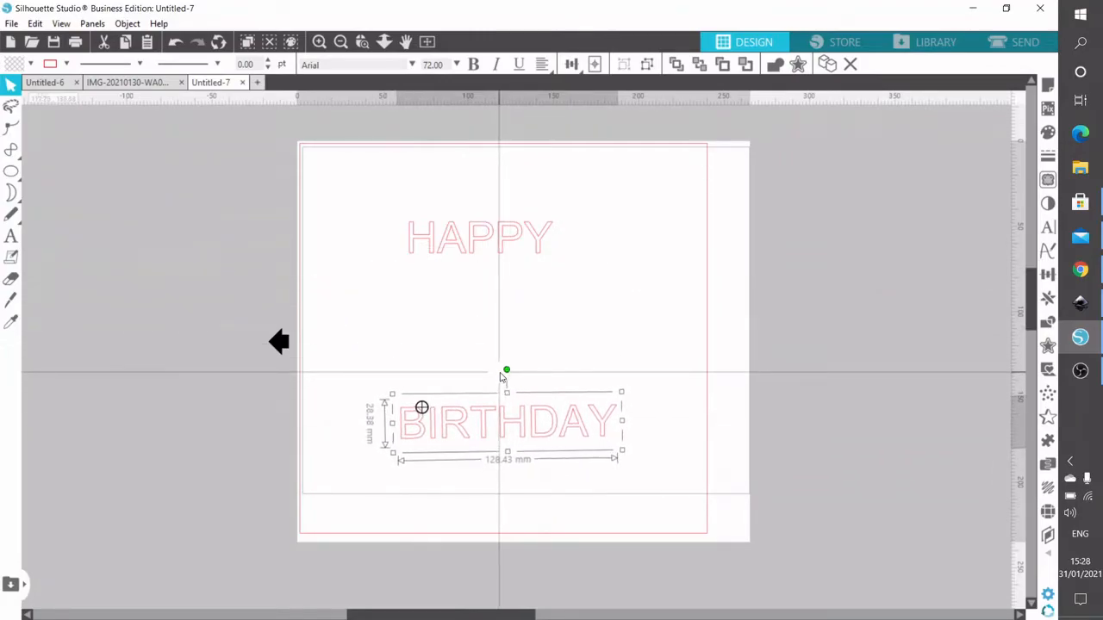
# Move HAPPY to the upper-left corner of the page
pyautogui.click(480, 239)
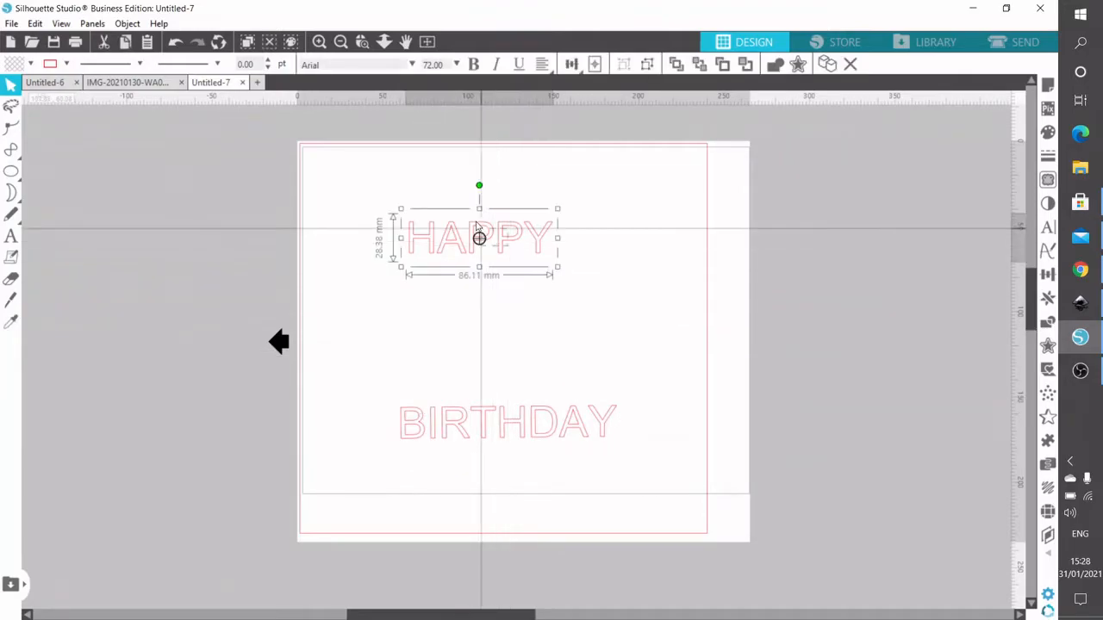
pyautogui.moveTo(465, 227); pyautogui.dragTo(401, 172)
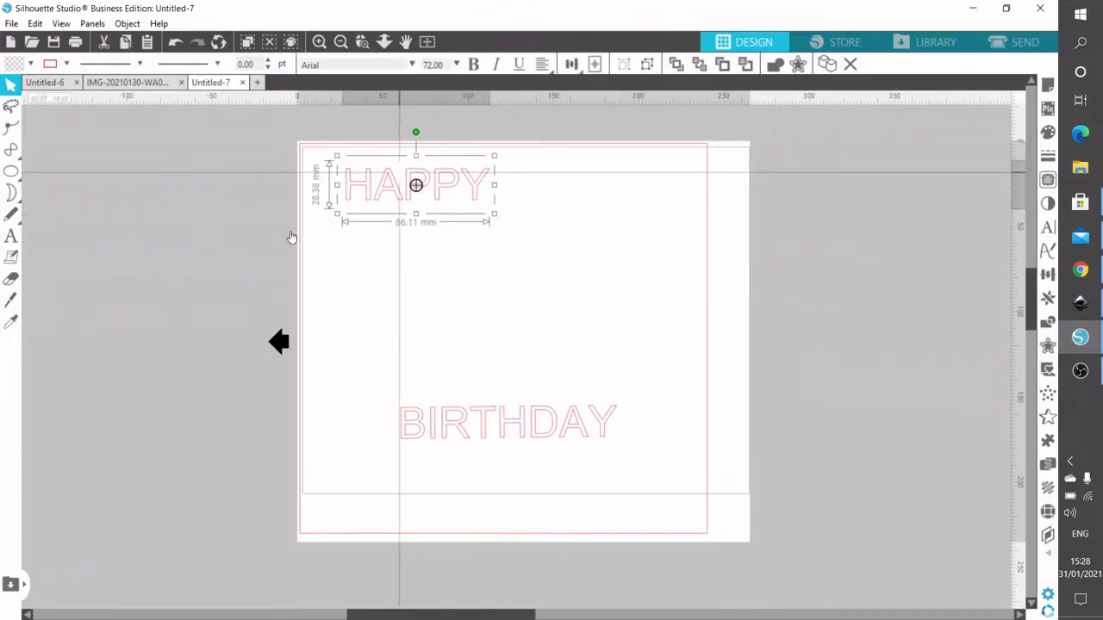
pyautogui.click(293, 235)
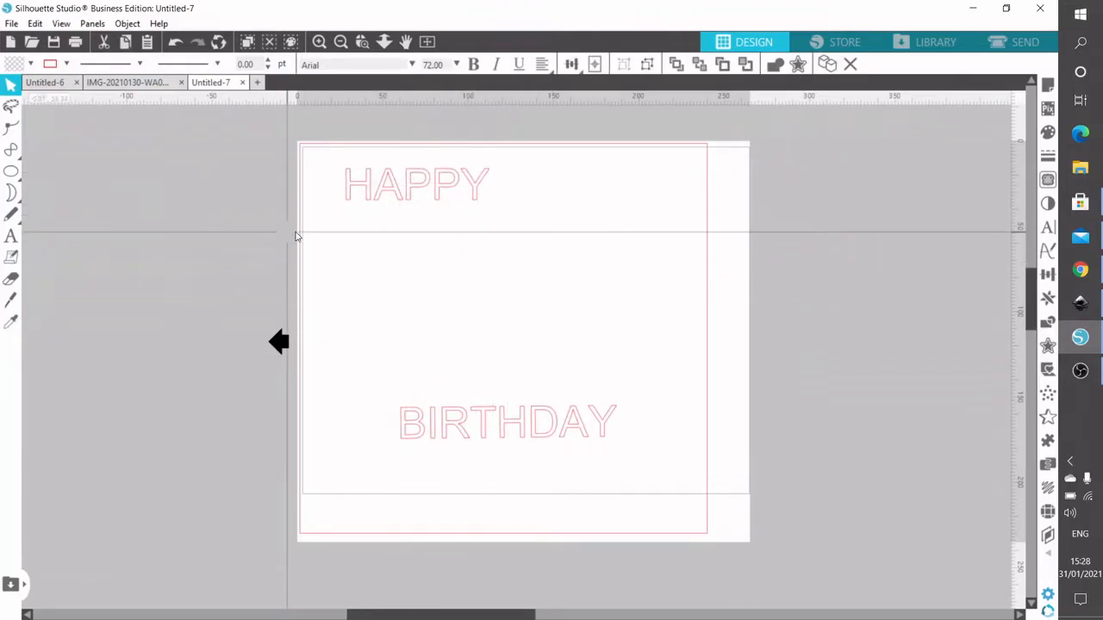
# Draw a wide horizontal ellipse between HAPPY and BIRTHDAY, discarding the thin extra ellipse that overlaps HAPPY
pyautogui.click(10, 172)
pyautogui.moveTo(369, 273); pyautogui.dragTo(673, 385)
pyautogui.moveTo(560, 197); pyautogui.dragTo(456, 187)
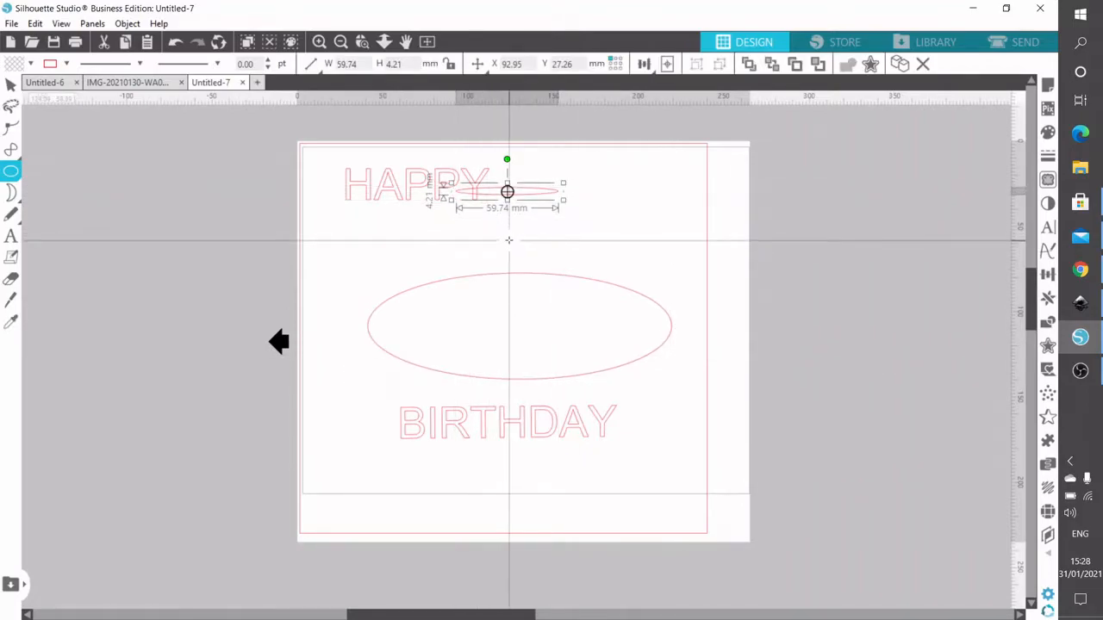
pyautogui.click(12, 84)
# Attach the HAPPY text to the ellipse's upper edge and offset it outward so it curves above the ellipse
pyautogui.click(420, 182)
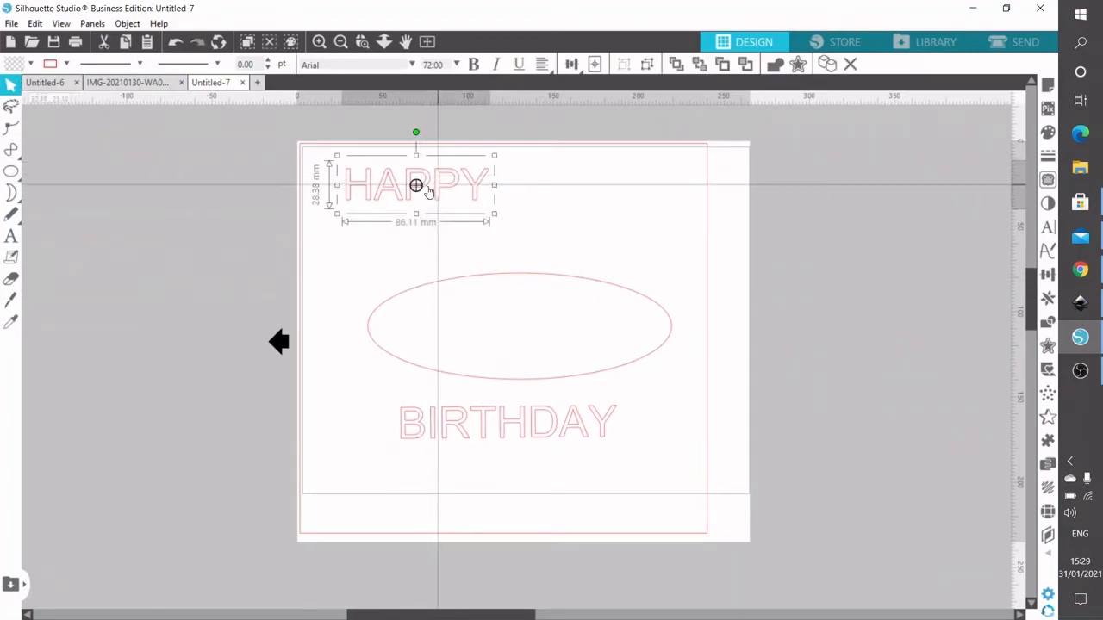
pyautogui.moveTo(438, 183)
pyautogui.mouseDown()
pyautogui.moveTo(489, 258)
pyautogui.moveTo(536, 264)
pyautogui.moveTo(553, 285)
pyautogui.moveTo(551, 268)
pyautogui.moveTo(443, 216)
pyautogui.moveTo(436, 197)
pyautogui.mouseUp()
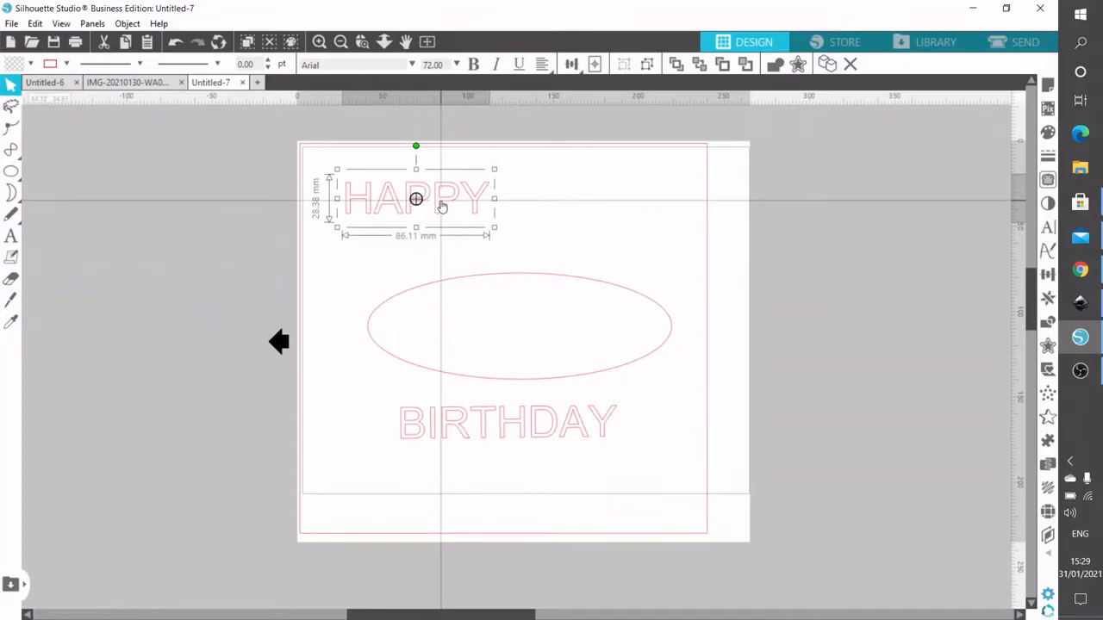
pyautogui.moveTo(342, 213); pyautogui.dragTo(457, 240)
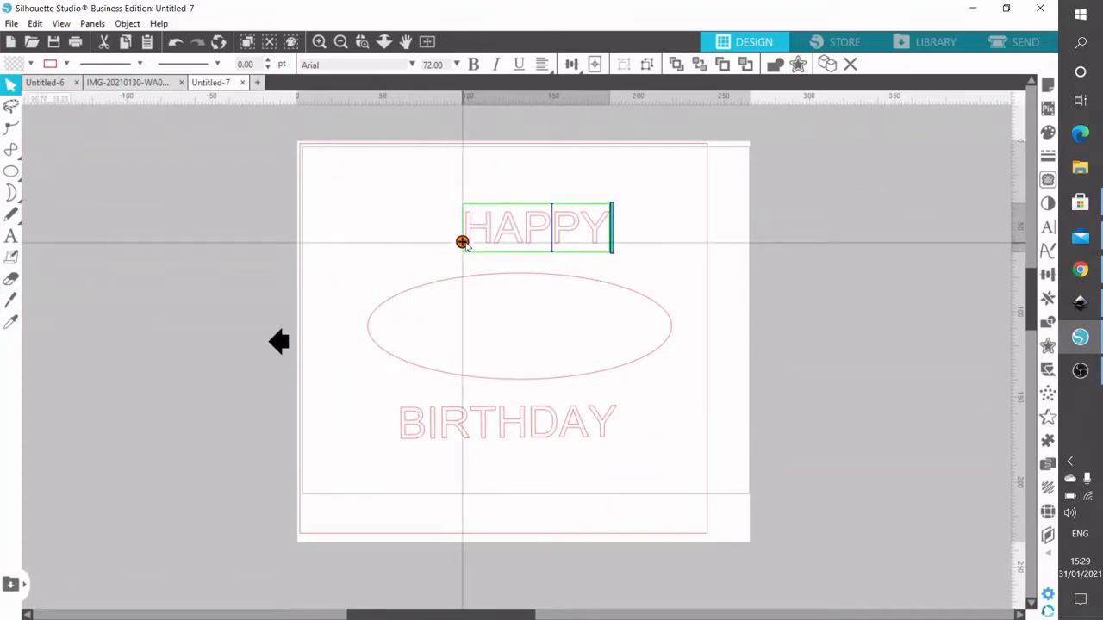
pyautogui.moveTo(465, 244); pyautogui.dragTo(454, 269)
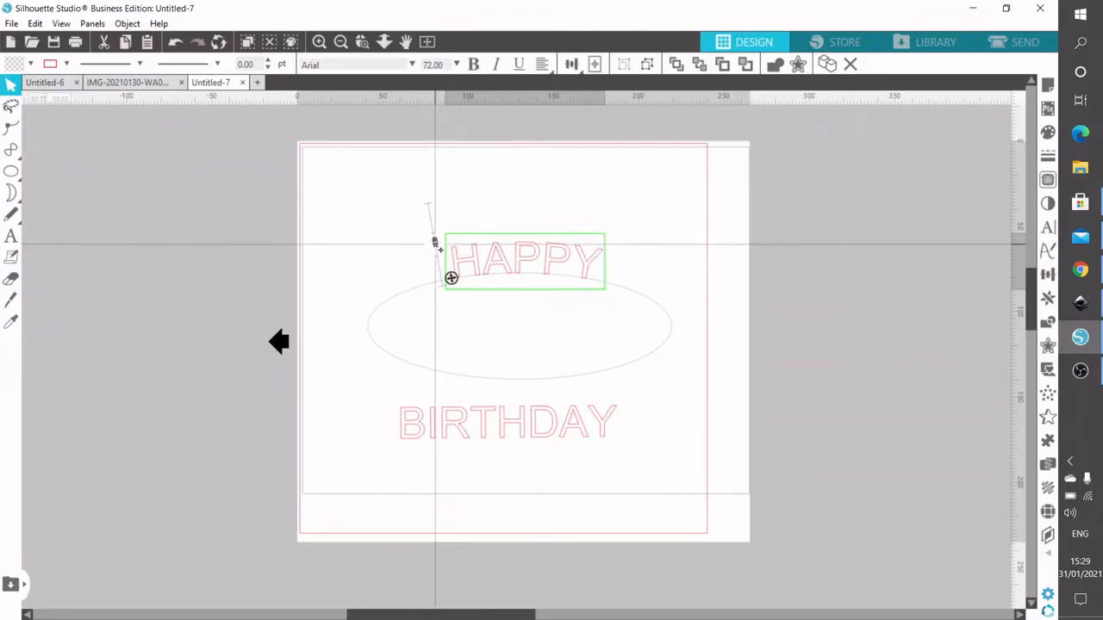
pyautogui.moveTo(435, 242); pyautogui.dragTo(438, 254)
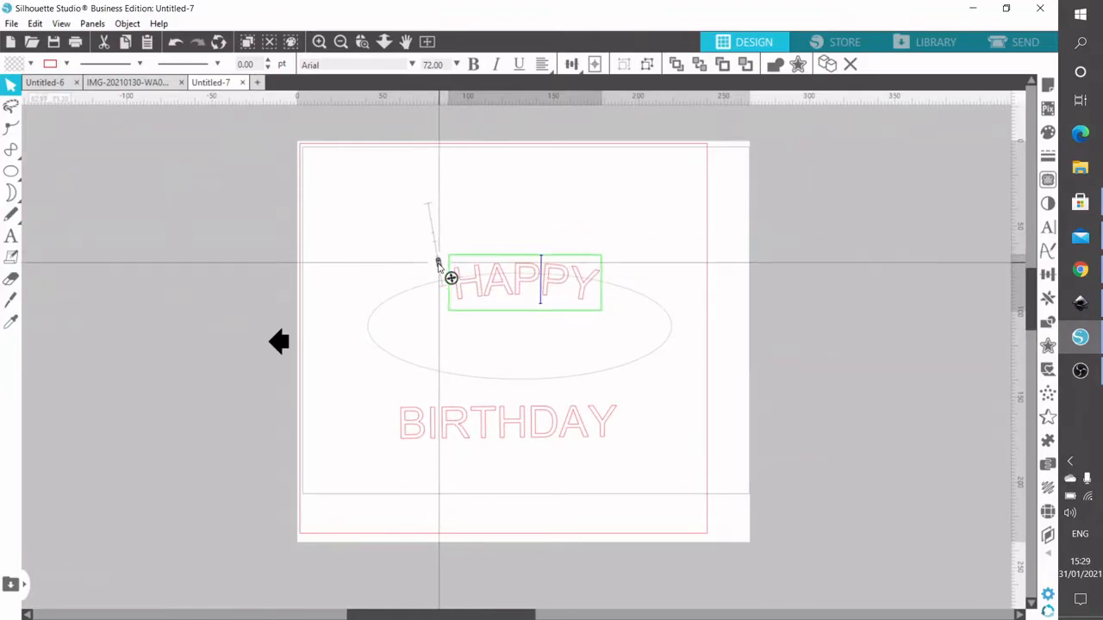
pyautogui.click(396, 202)
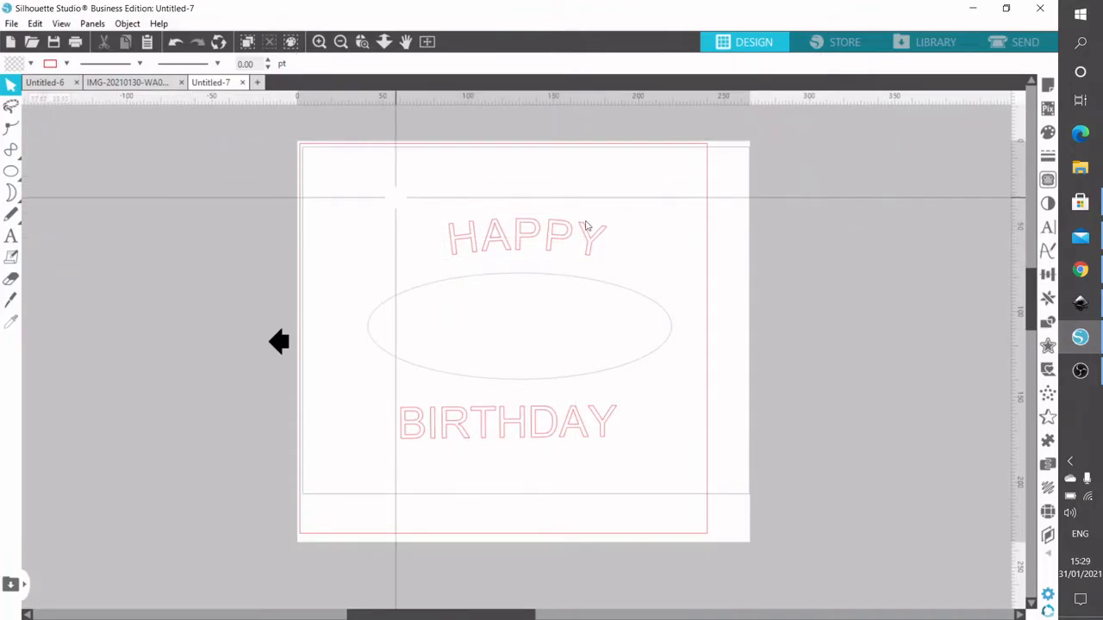
# Change the font of the whole curved HAPPY text to Bukhari Script
pyautogui.click(544, 245)
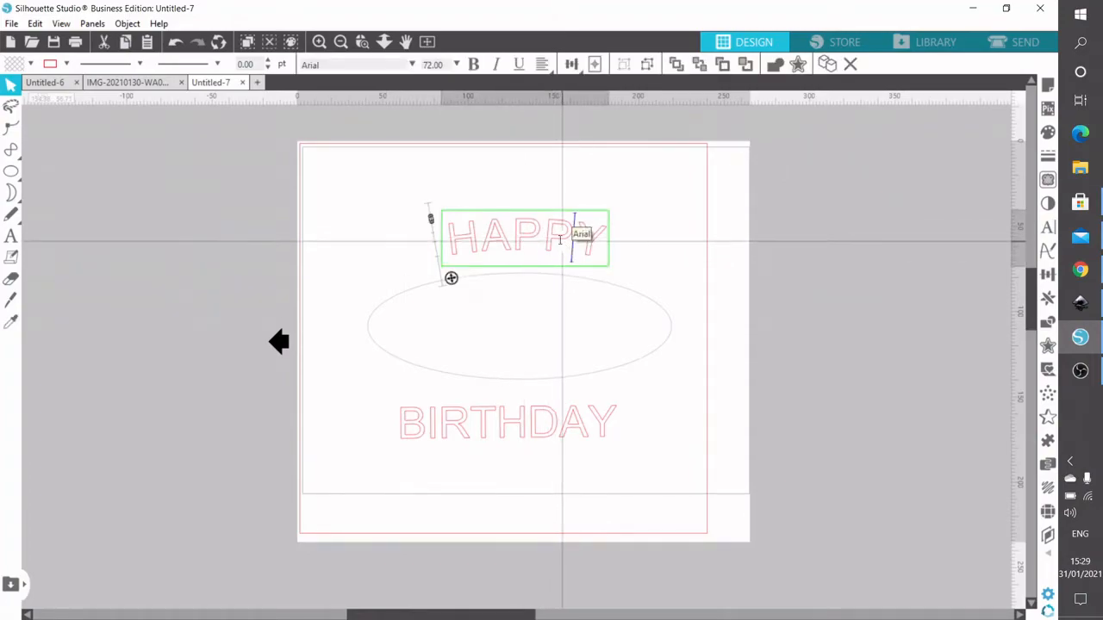
pyautogui.moveTo(601, 237); pyautogui.dragTo(444, 227)
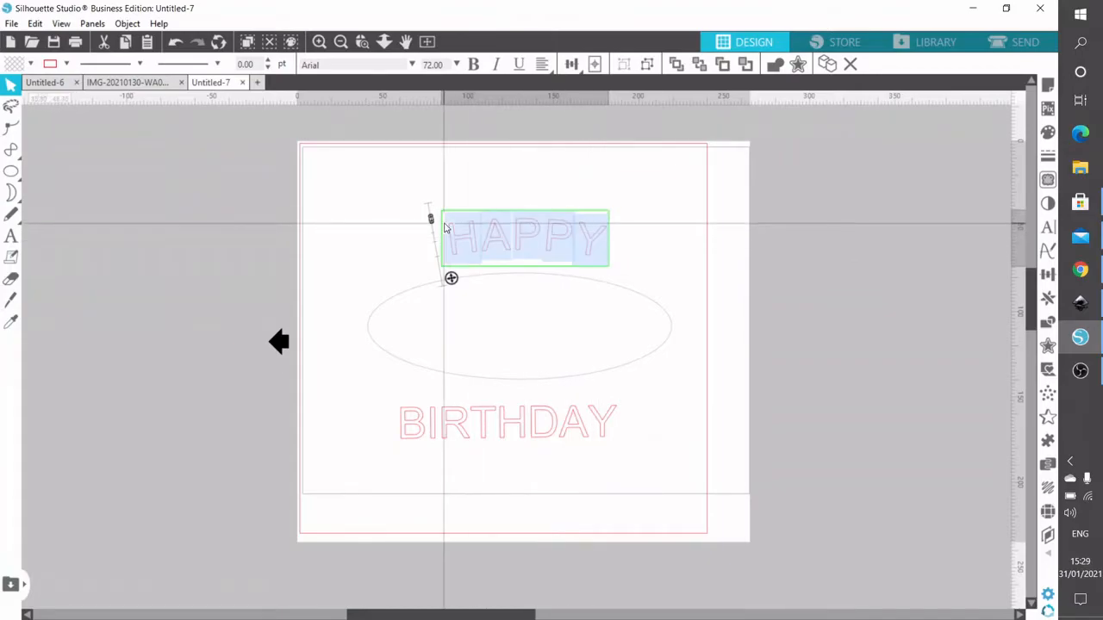
pyautogui.click(412, 64)
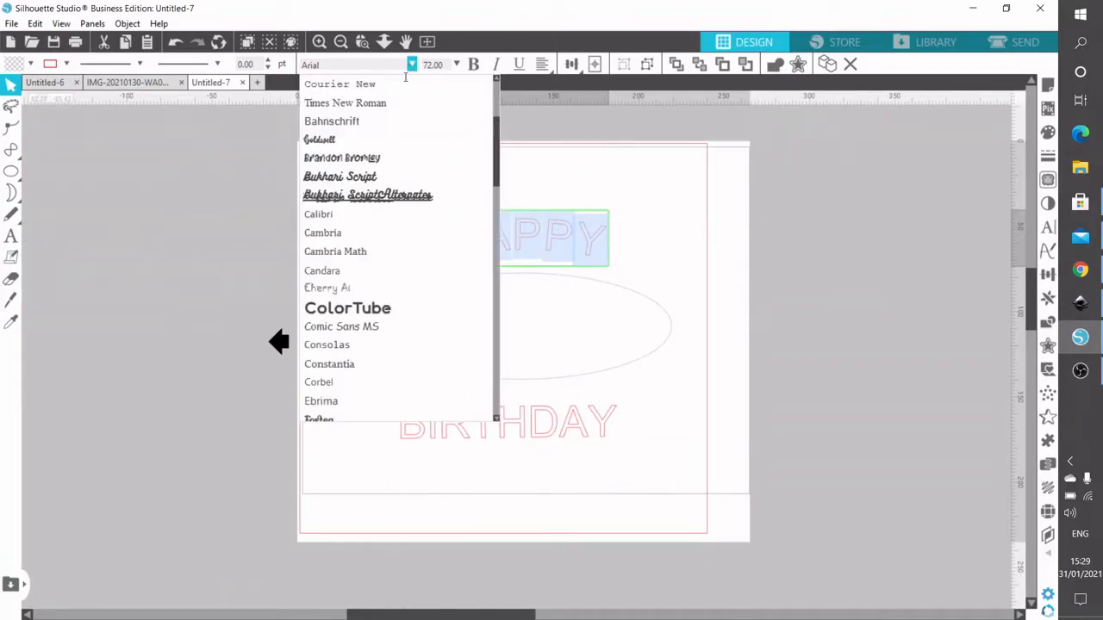
pyautogui.click(376, 179)
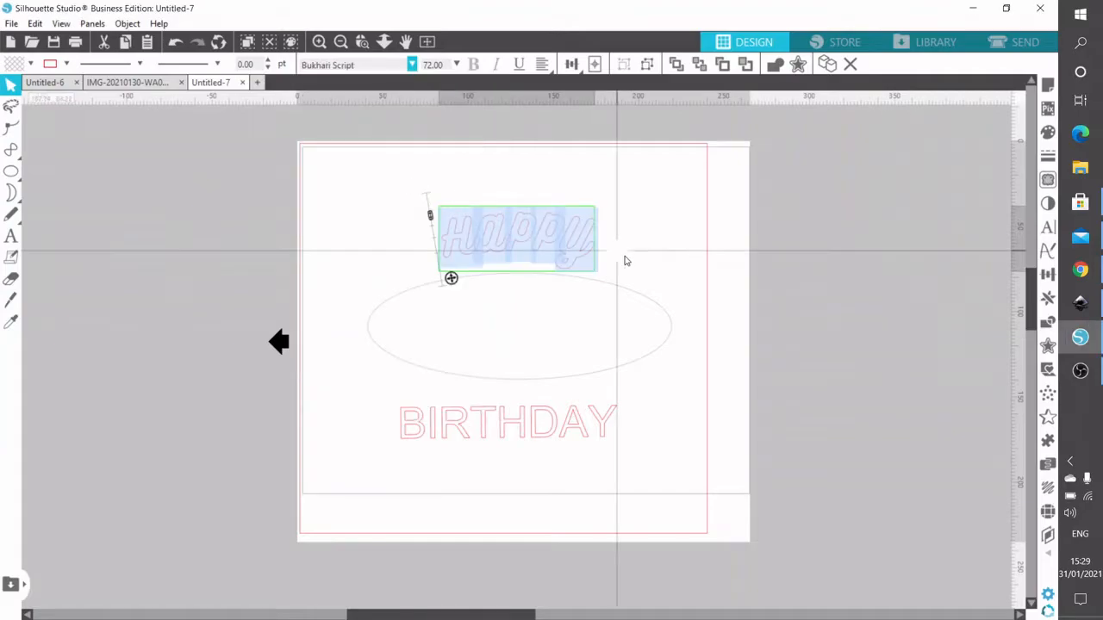
# Attach the BIRTHDAY text to the ellipse's lower edge and offset it outward so it curves below the ellipse
pyautogui.click(566, 431)
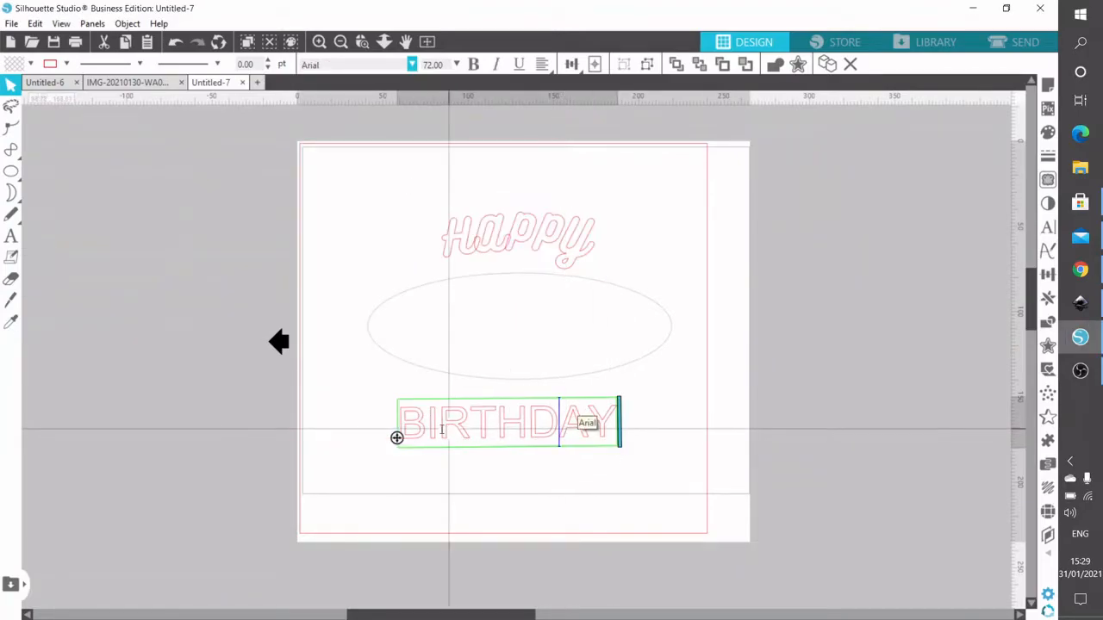
pyautogui.moveTo(397, 438); pyautogui.dragTo(608, 369)
pyautogui.moveTo(593, 286); pyautogui.dragTo(490, 363)
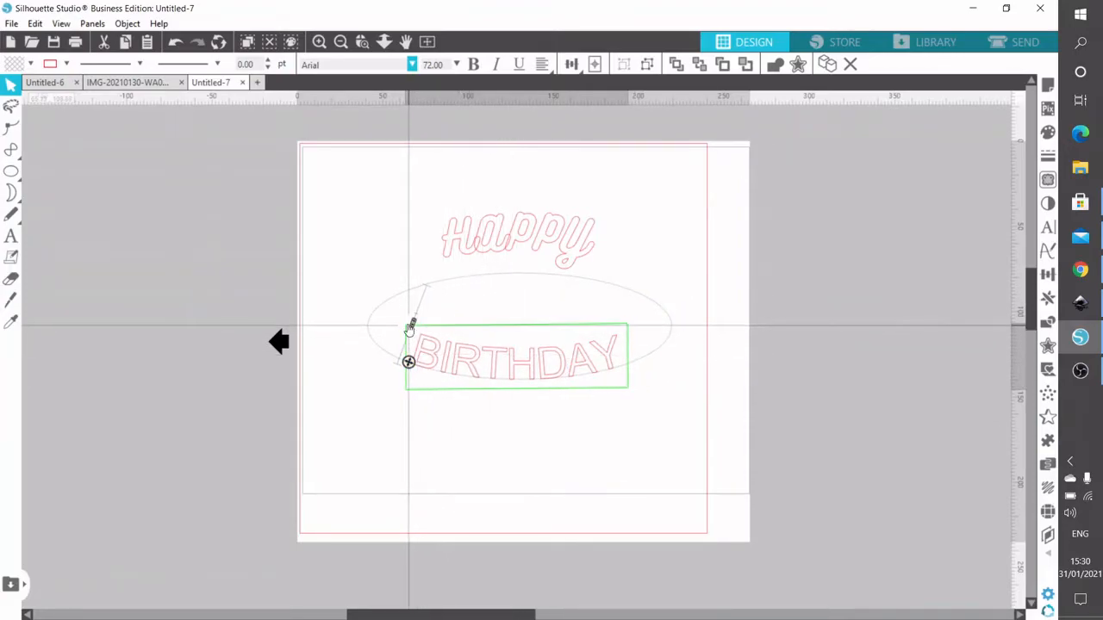
pyautogui.moveTo(414, 323); pyautogui.dragTo(380, 375)
pyautogui.click(649, 470)
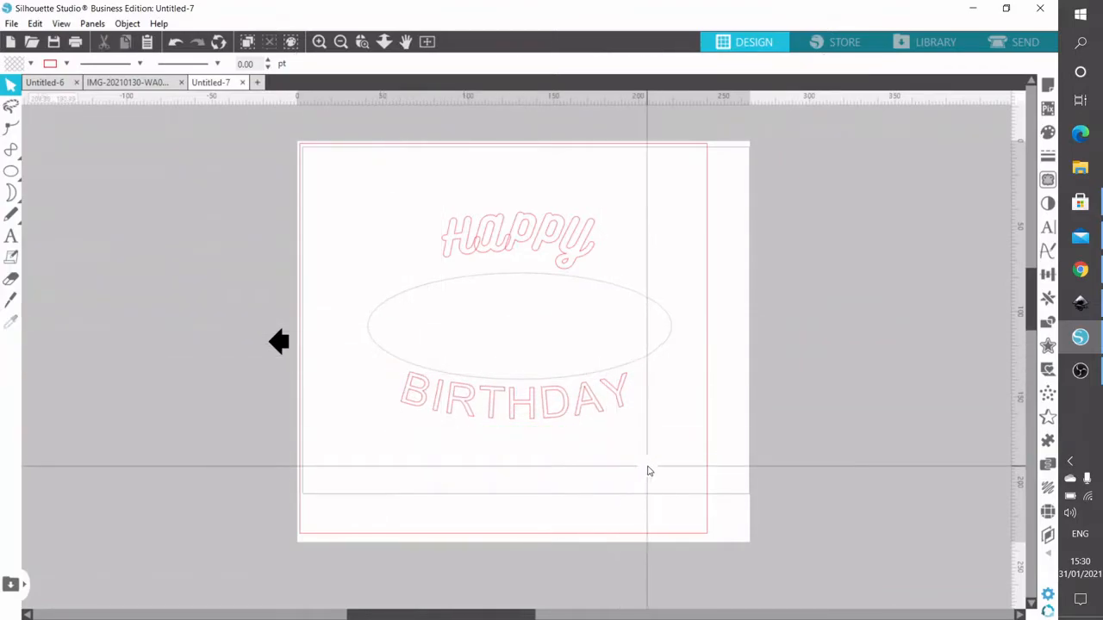
# Change the curved BIRTHDAY text to Bukhari Script and shift the ellipse with both texts slightly up and to the right
pyautogui.click(582, 417)
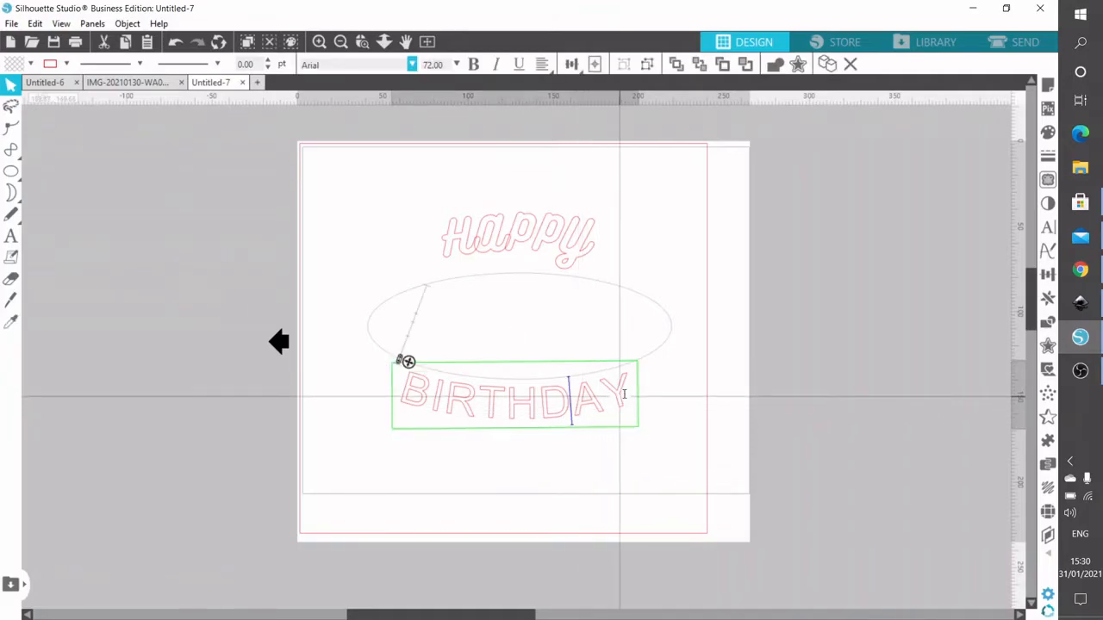
pyautogui.moveTo(636, 402); pyautogui.dragTo(406, 387)
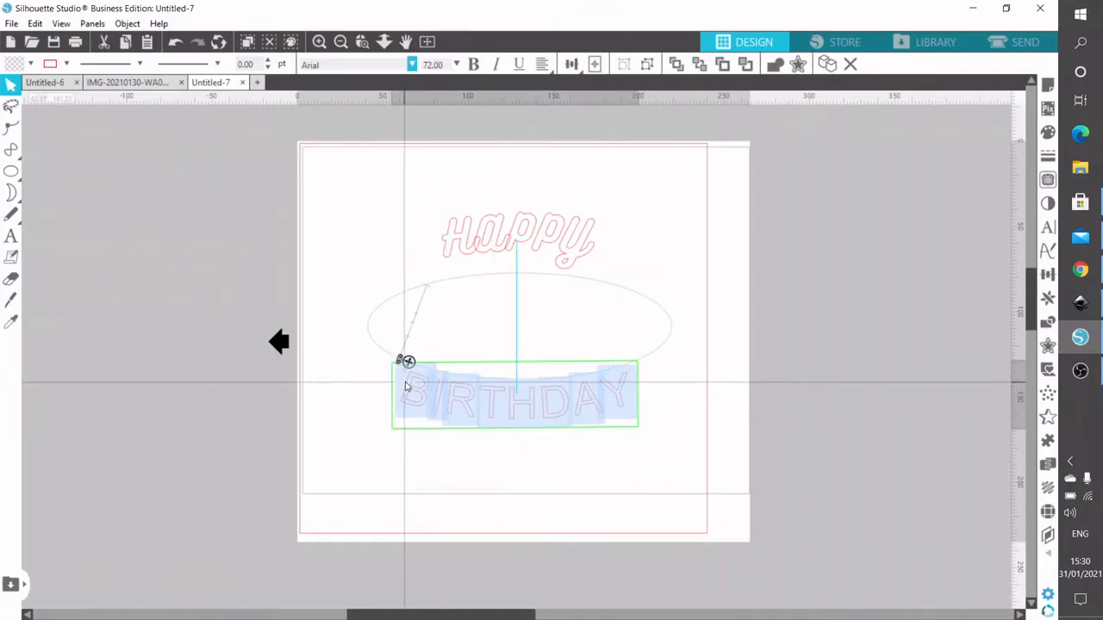
pyautogui.click(413, 66)
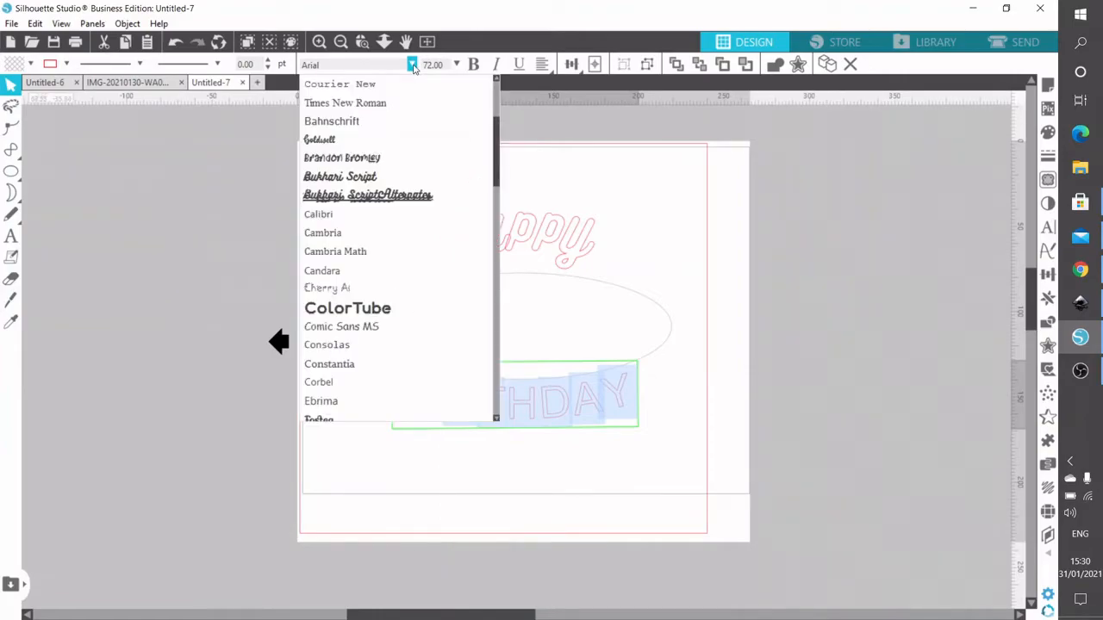
pyautogui.click(374, 175)
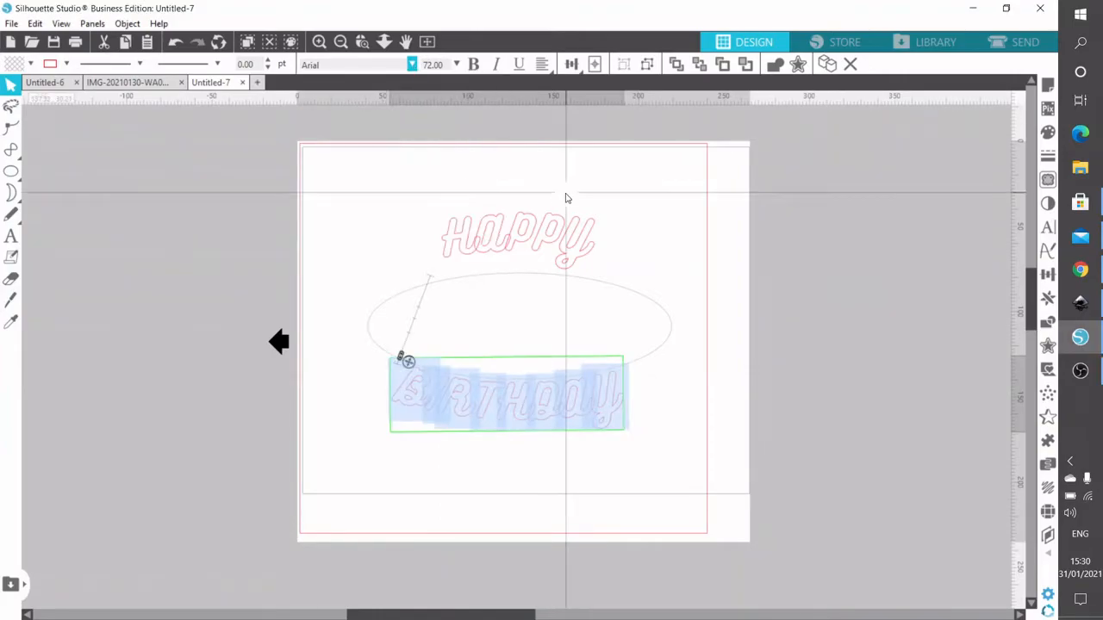
pyautogui.click(664, 258)
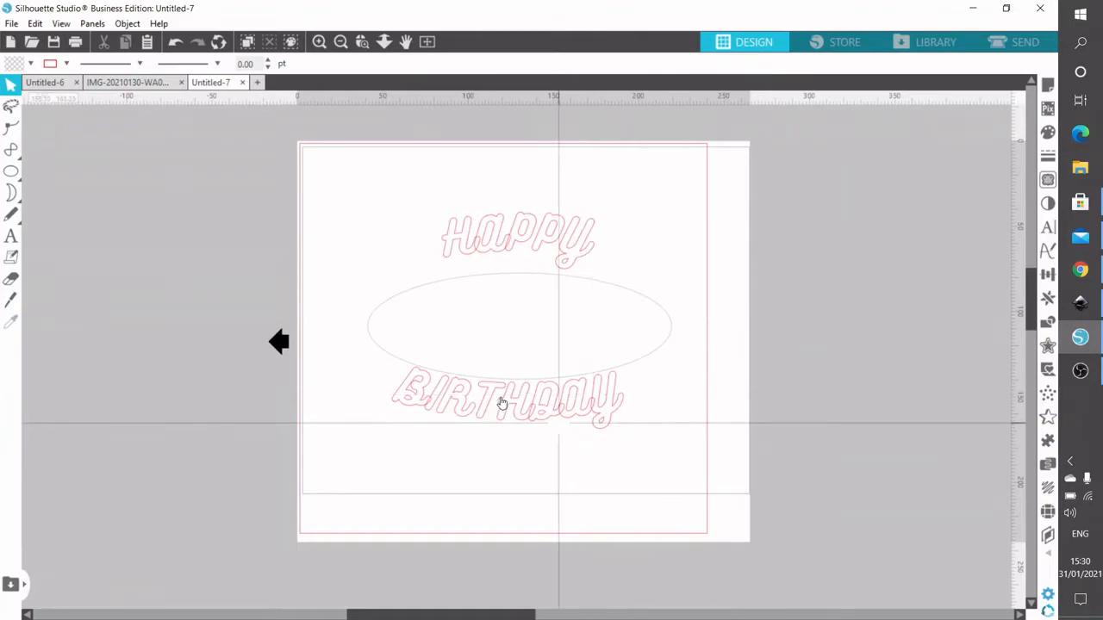
pyautogui.moveTo(554, 420)
pyautogui.mouseDown()
pyautogui.moveTo(573, 412)
pyautogui.moveTo(557, 408)
pyautogui.mouseUp()
pyautogui.click(664, 280)
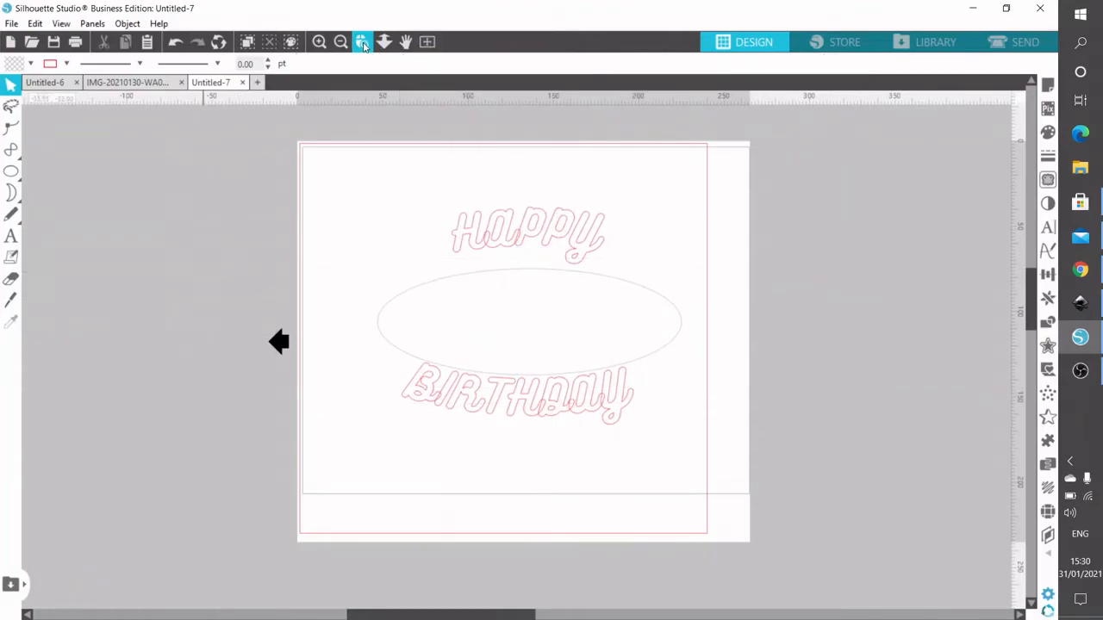
# Adjust the curved BIRTHDAY text's offset so it sits slightly farther below the ellipse's lower edge
pyautogui.moveTo(344, 154); pyautogui.dragTo(707, 463)
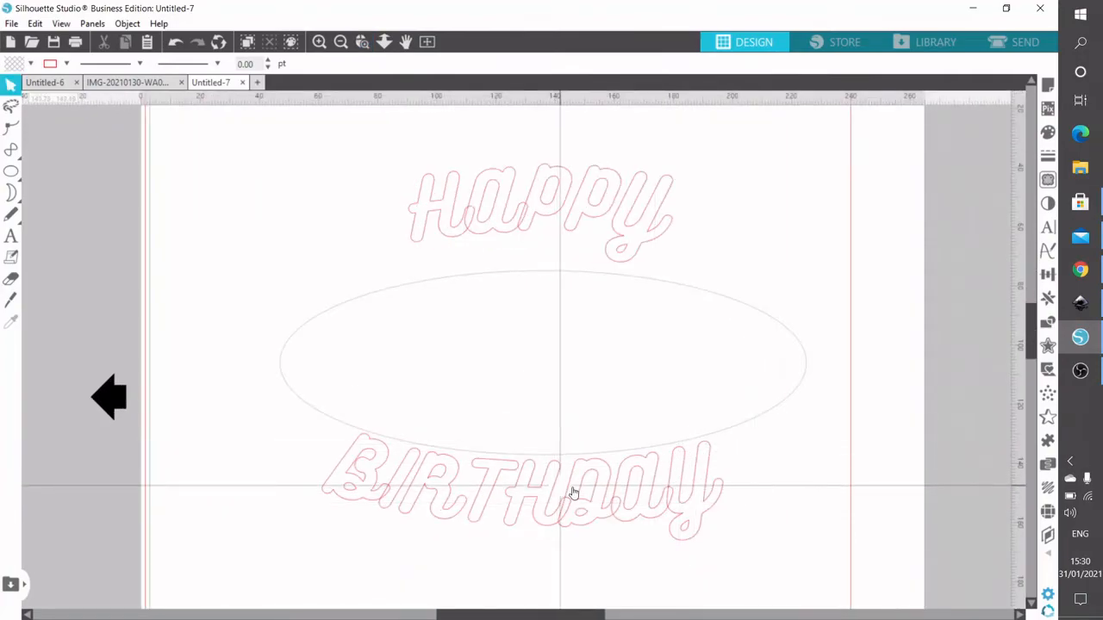
pyautogui.click(576, 493)
pyautogui.doubleClick(573, 493)
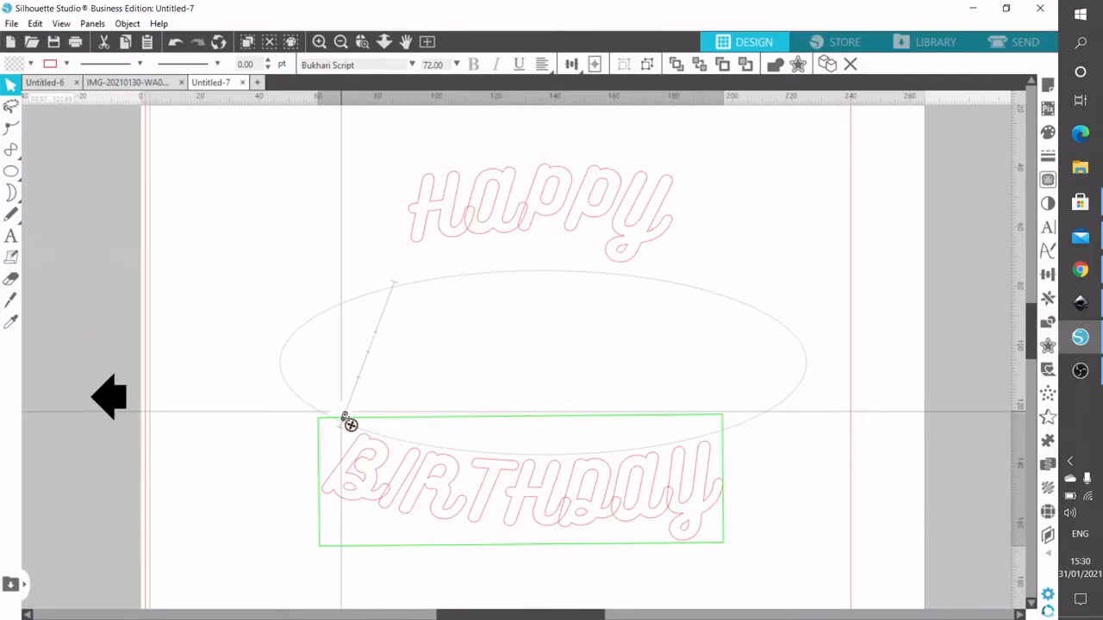
pyautogui.moveTo(345, 417); pyautogui.dragTo(379, 334)
pyautogui.moveTo(372, 382); pyautogui.dragTo(346, 423)
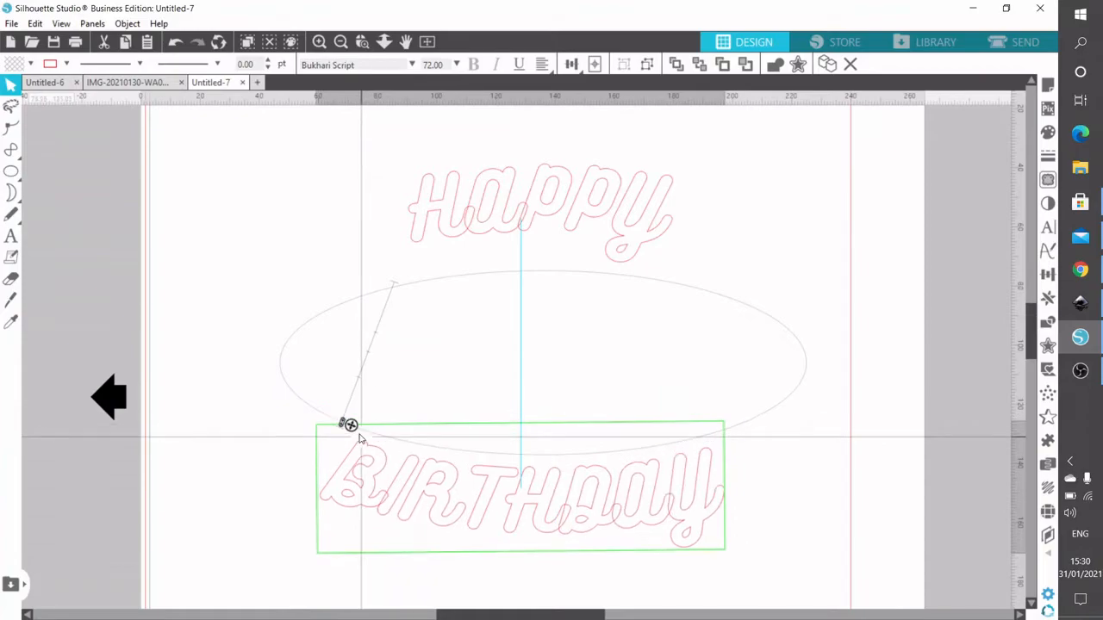
# Weld the overlapping letters of the curved BIRTHDAY text, leaving its points unedited
pyautogui.rightClick(576, 513)
pyautogui.click(703, 498)
pyautogui.click(751, 521)
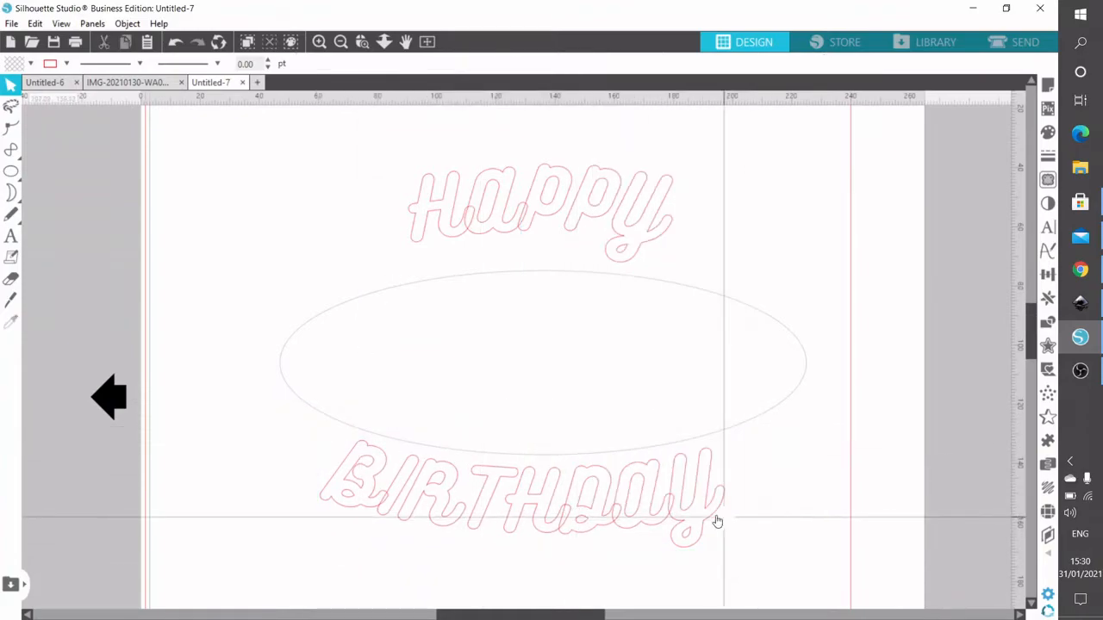
pyautogui.click(704, 517)
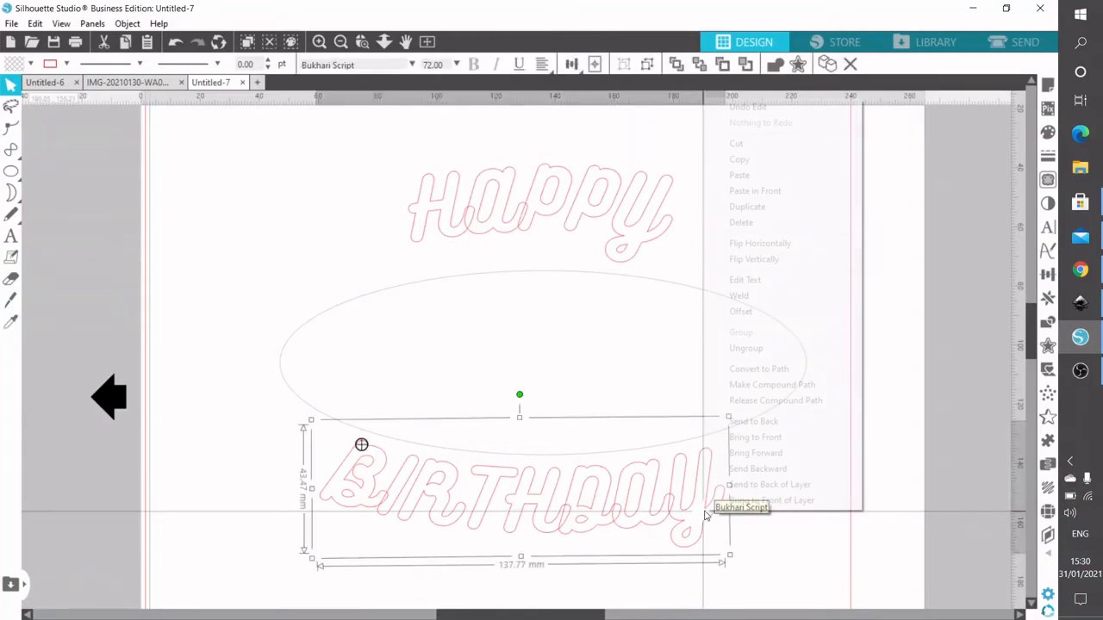
pyautogui.rightClick(705, 515)
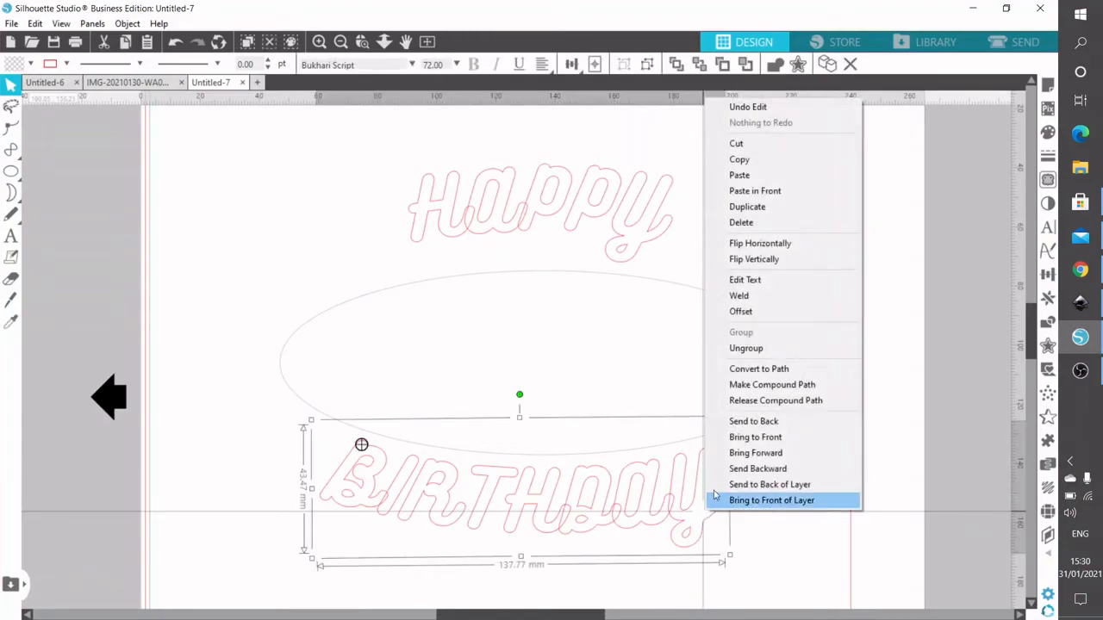
pyautogui.click(755, 297)
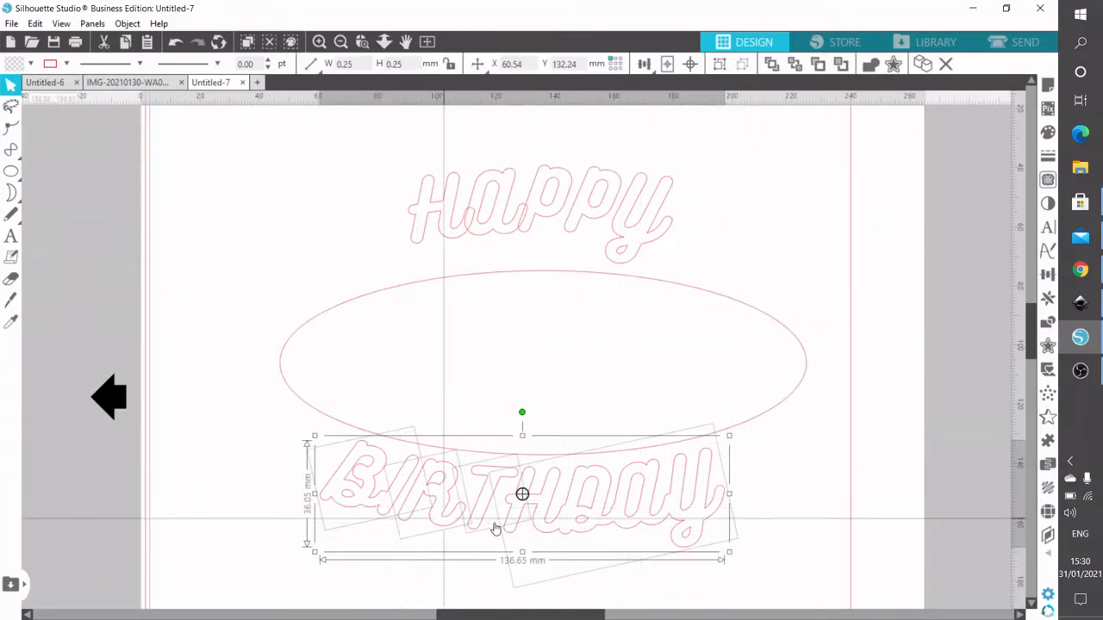
pyautogui.doubleClick(564, 523)
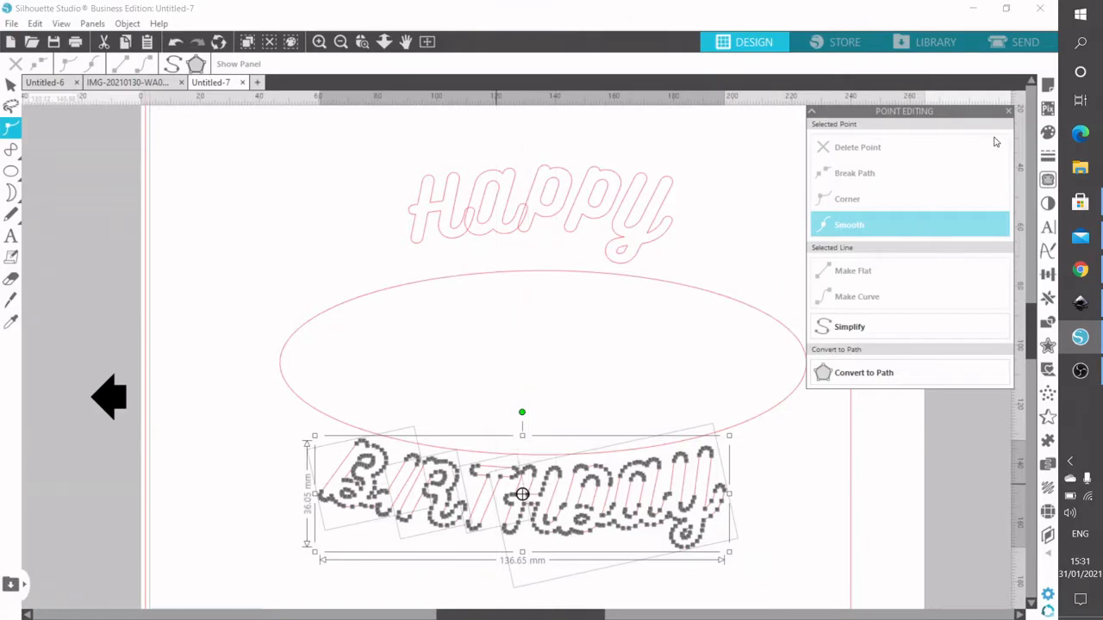
pyautogui.click(1008, 112)
# Reduce the HAPPY text's offset so it sits closer to the ellipse's upper edge
pyautogui.click(565, 202)
pyautogui.doubleClick(565, 201)
pyautogui.moveTo(396, 170)
pyautogui.mouseDown()
pyautogui.moveTo(409, 250)
pyautogui.moveTo(383, 166)
pyautogui.mouseUp()
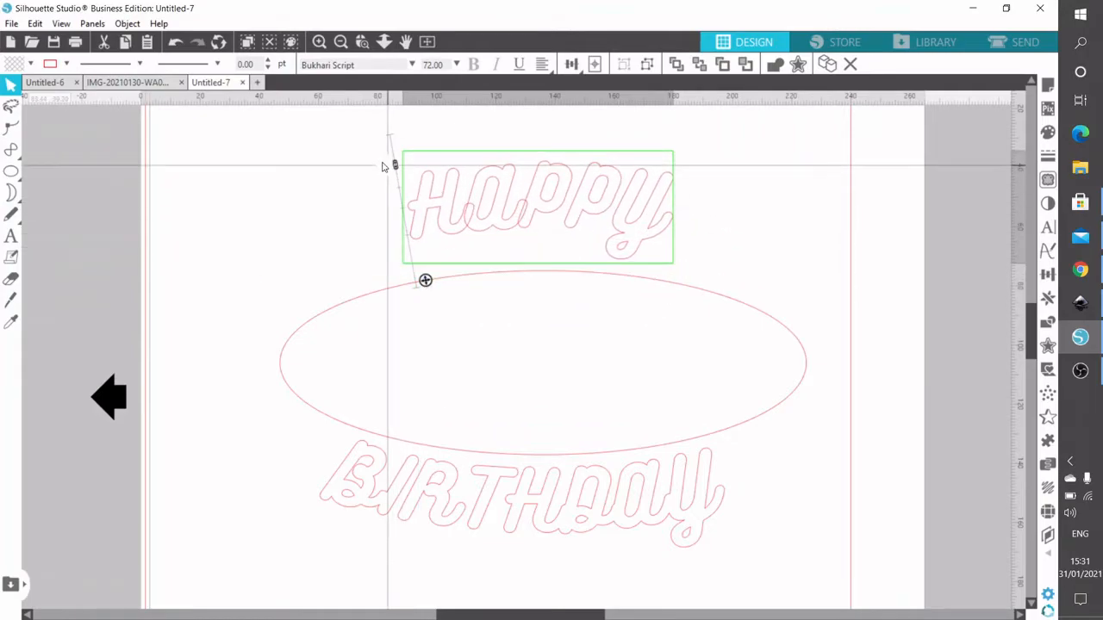
pyautogui.moveTo(425, 278); pyautogui.dragTo(396, 184)
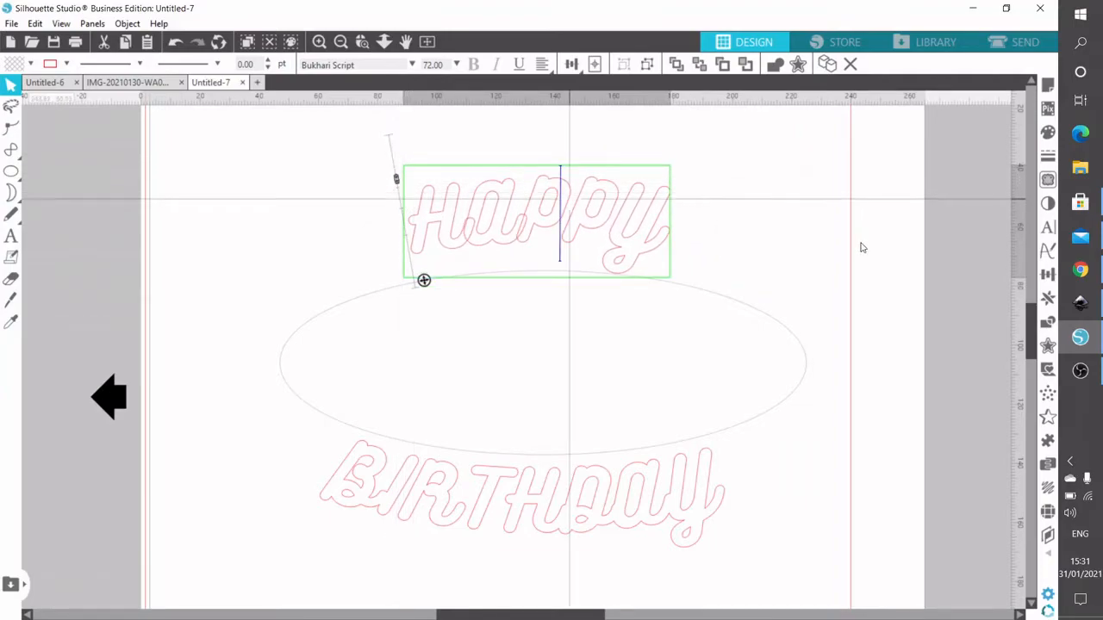
pyautogui.click(760, 253)
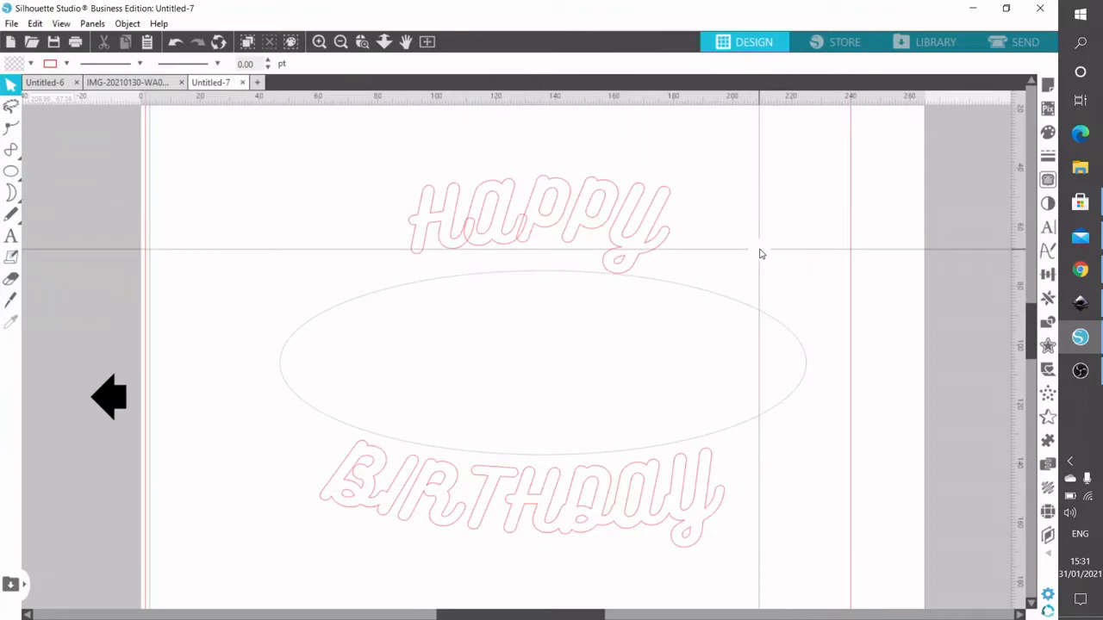
# Delete all the welded BIRTHDAY letters below the ellipse
pyautogui.click(685, 494)
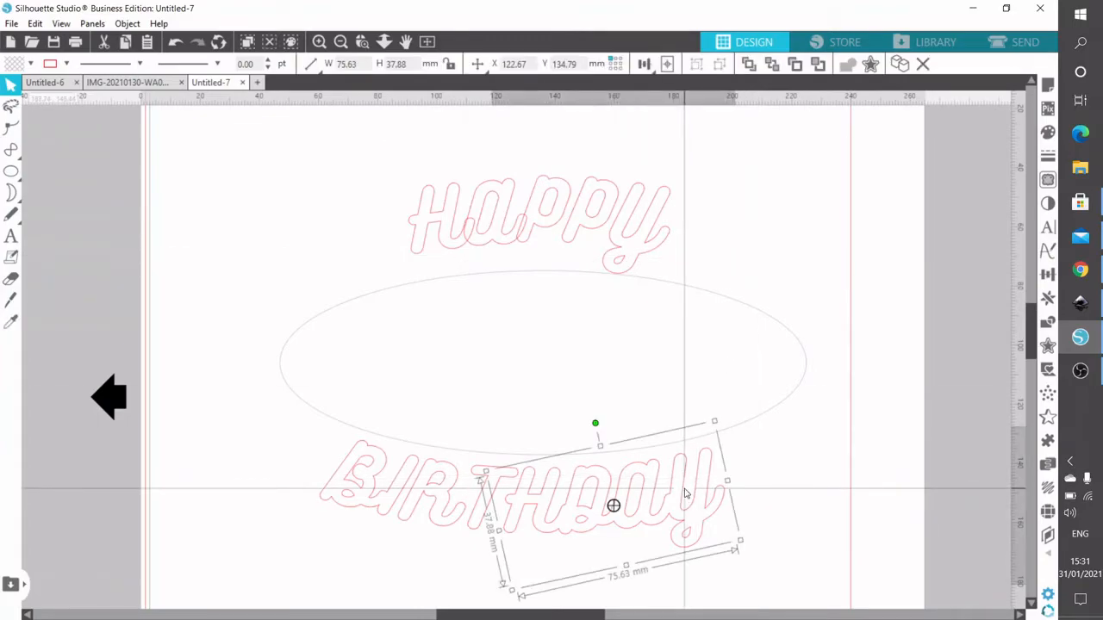
pyautogui.press('Delete')
pyautogui.click(457, 493)
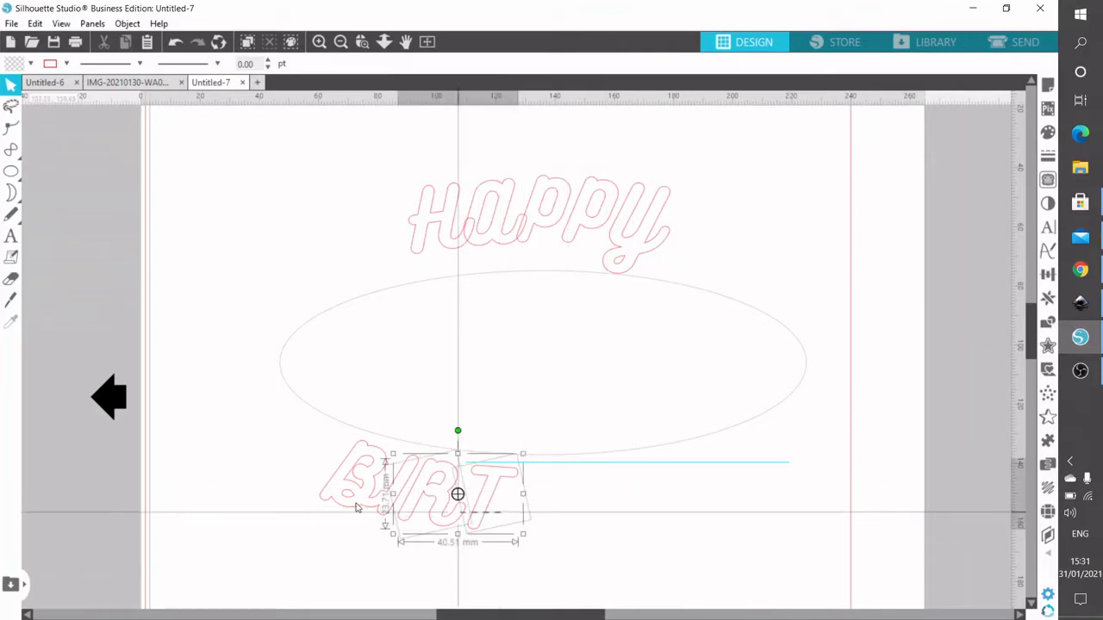
pyautogui.press('Delete')
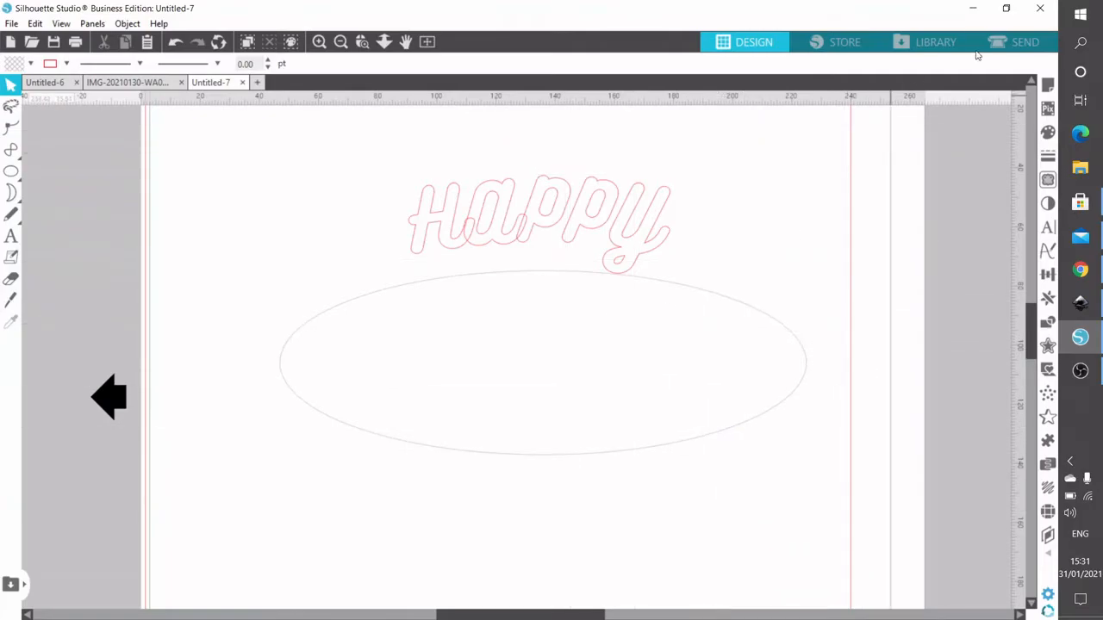
# Open the send settings and assign the Cut action to the HAPPY text
pyautogui.click(999, 42)
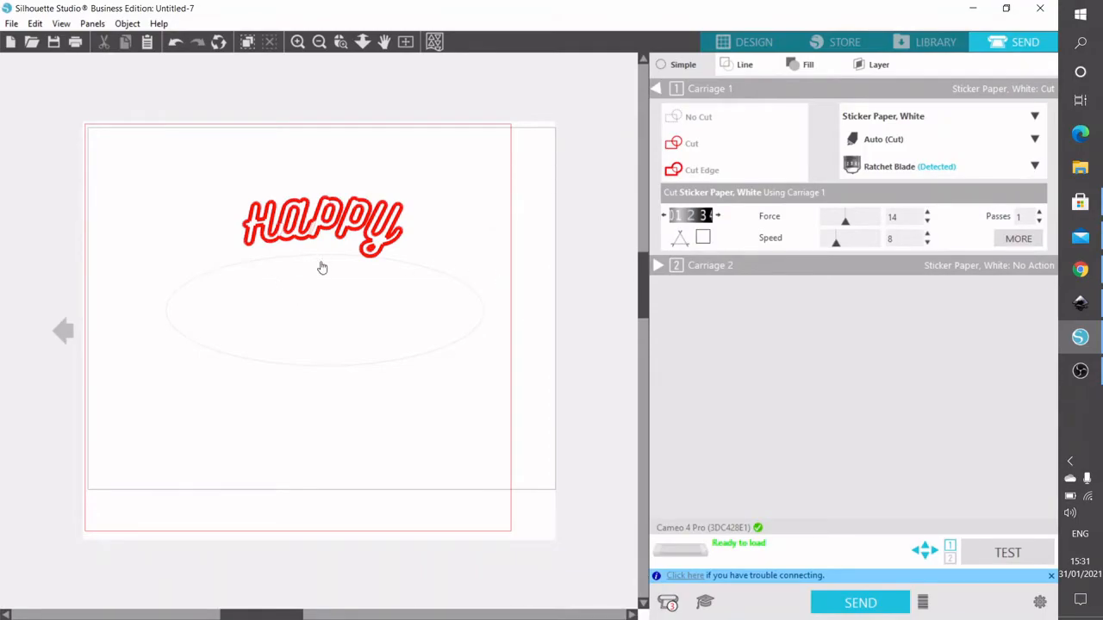
pyautogui.click(371, 251)
pyautogui.click(681, 144)
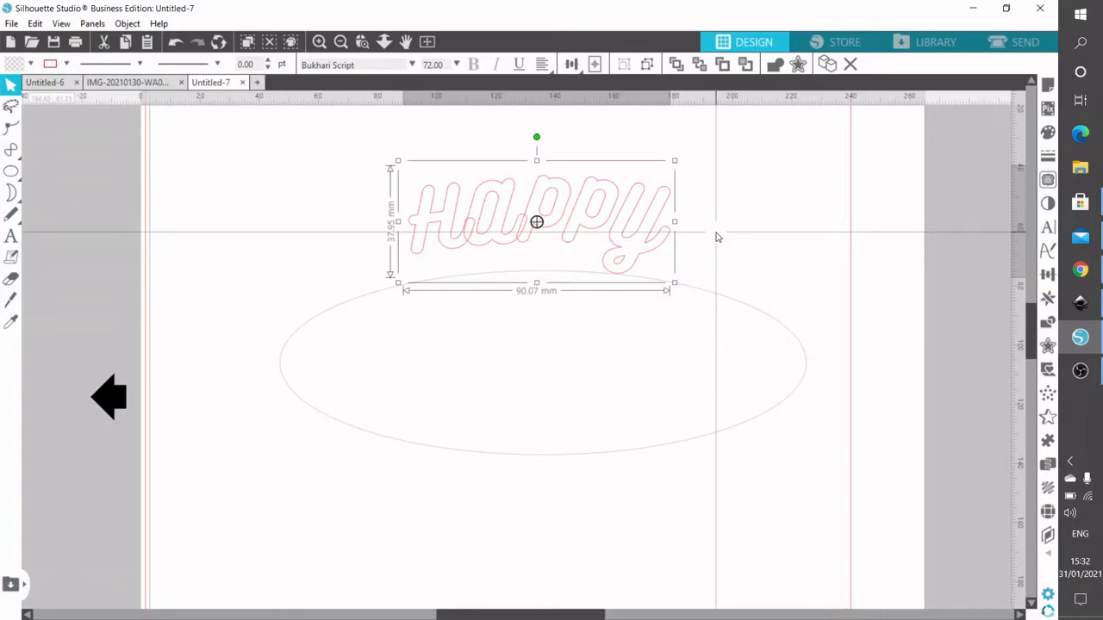
# Slide the HAPPY text along the ellipse's upper edge toward its left end
pyautogui.doubleClick(499, 250)
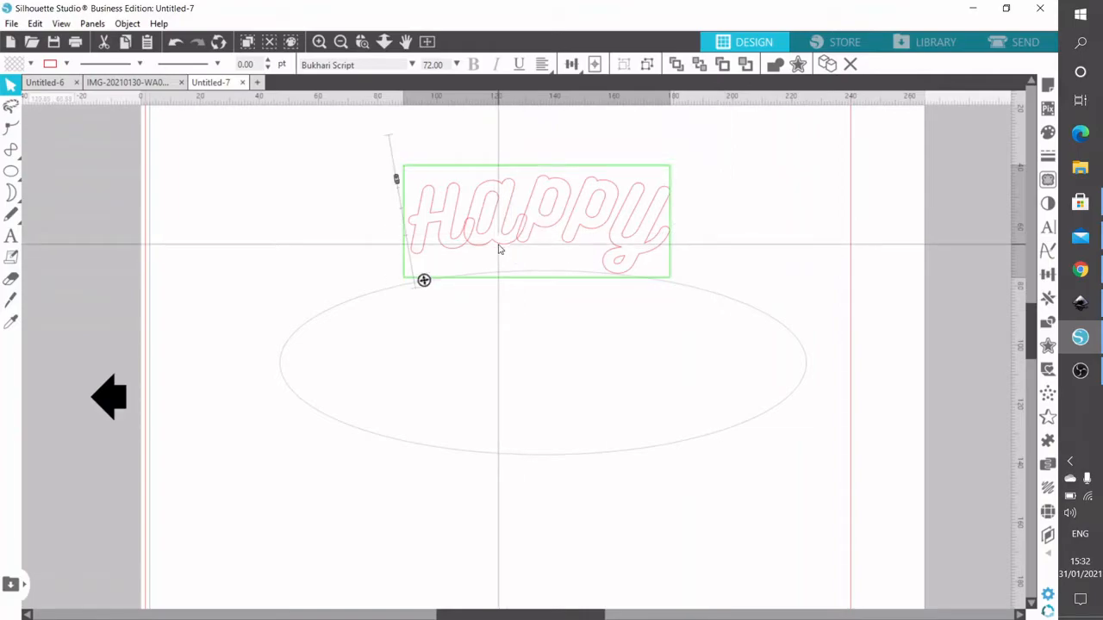
pyautogui.moveTo(396, 179)
pyautogui.mouseDown()
pyautogui.moveTo(410, 254)
pyautogui.moveTo(384, 183)
pyautogui.mouseUp()
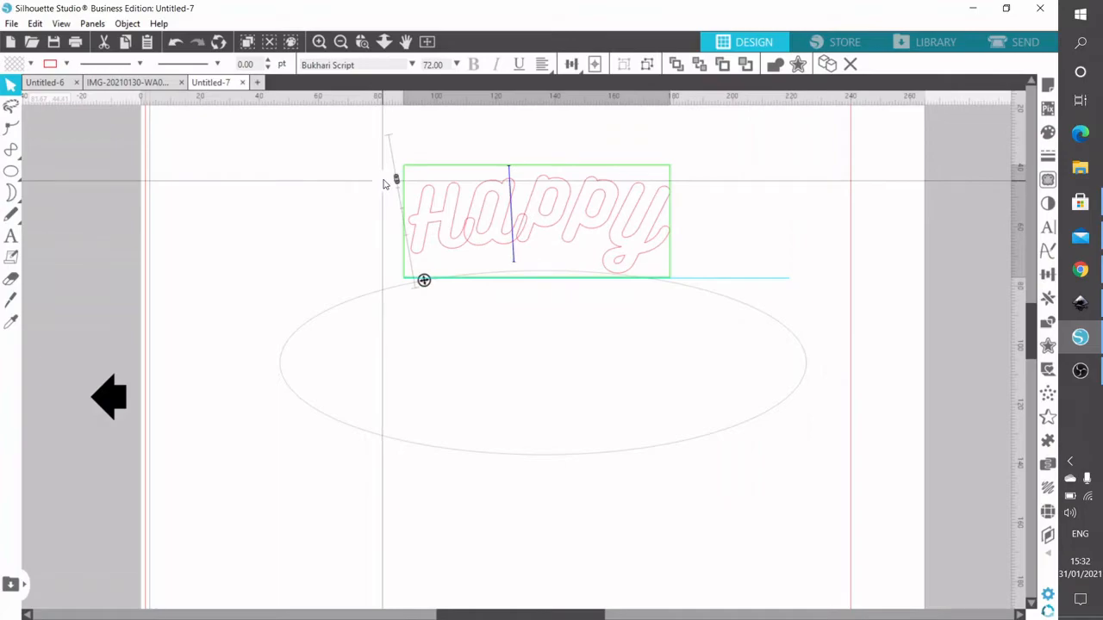
pyautogui.moveTo(424, 280); pyautogui.dragTo(356, 293)
# Enlarge the ellipse with its attached text to about 229 × 80 mm and tilt it slightly clockwise
pyautogui.click(615, 460)
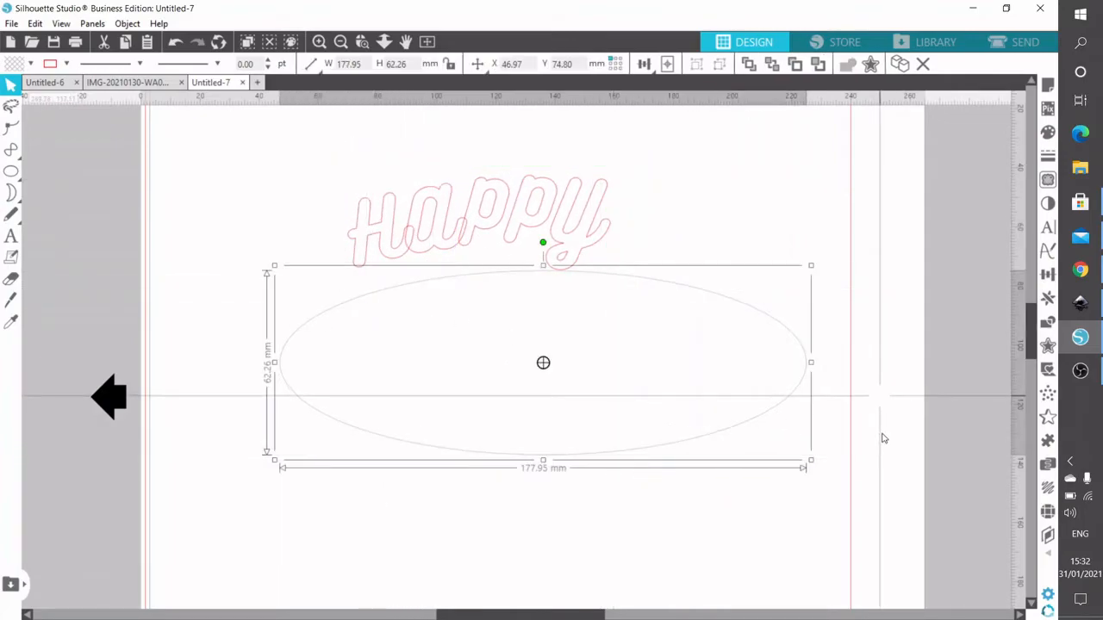
pyautogui.moveTo(810, 461); pyautogui.dragTo(968, 367)
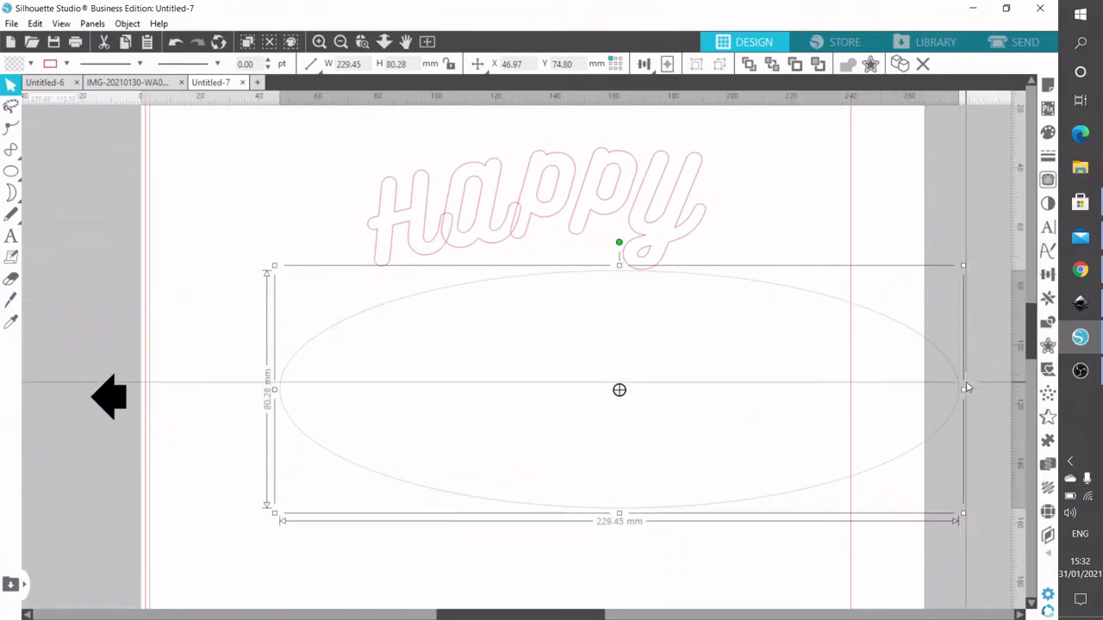
pyautogui.moveTo(604, 247); pyautogui.dragTo(611, 271)
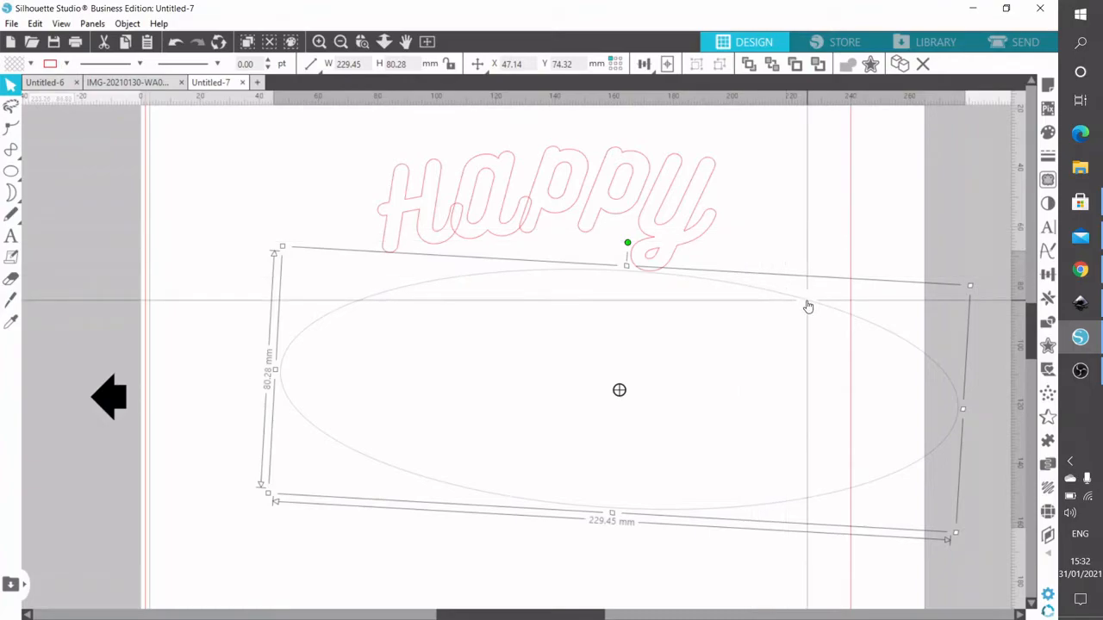
# Delete the ellipse and place the detached HAPPY text nearly level in the page's upper-left area
pyautogui.press('Delete')
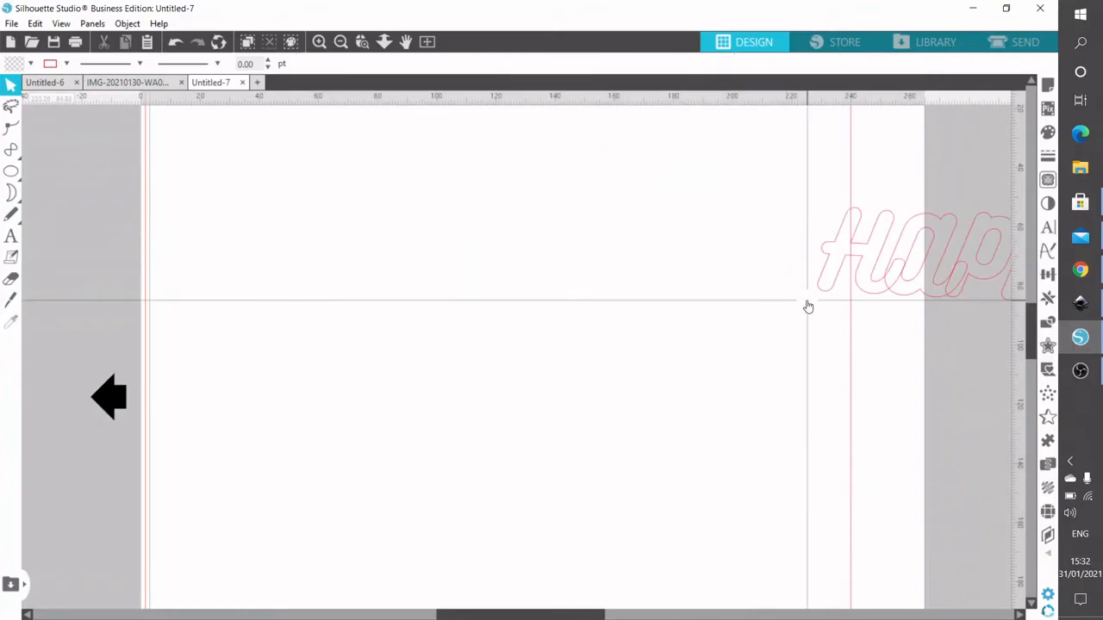
pyautogui.click(966, 282)
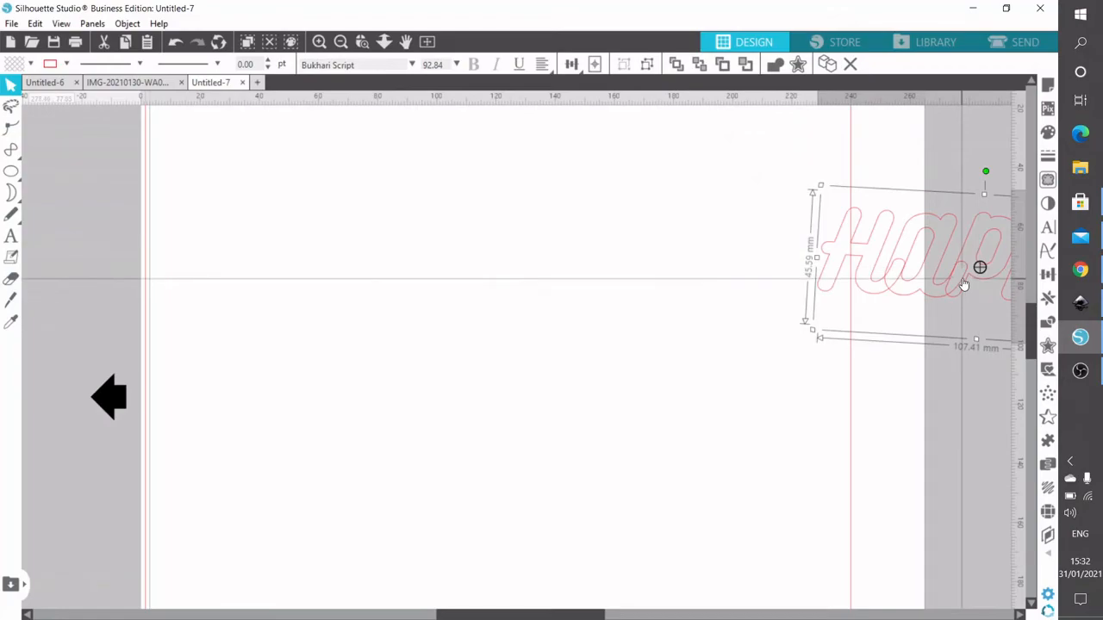
pyautogui.moveTo(962, 285); pyautogui.dragTo(699, 286)
pyautogui.moveTo(580, 284); pyautogui.dragTo(338, 278)
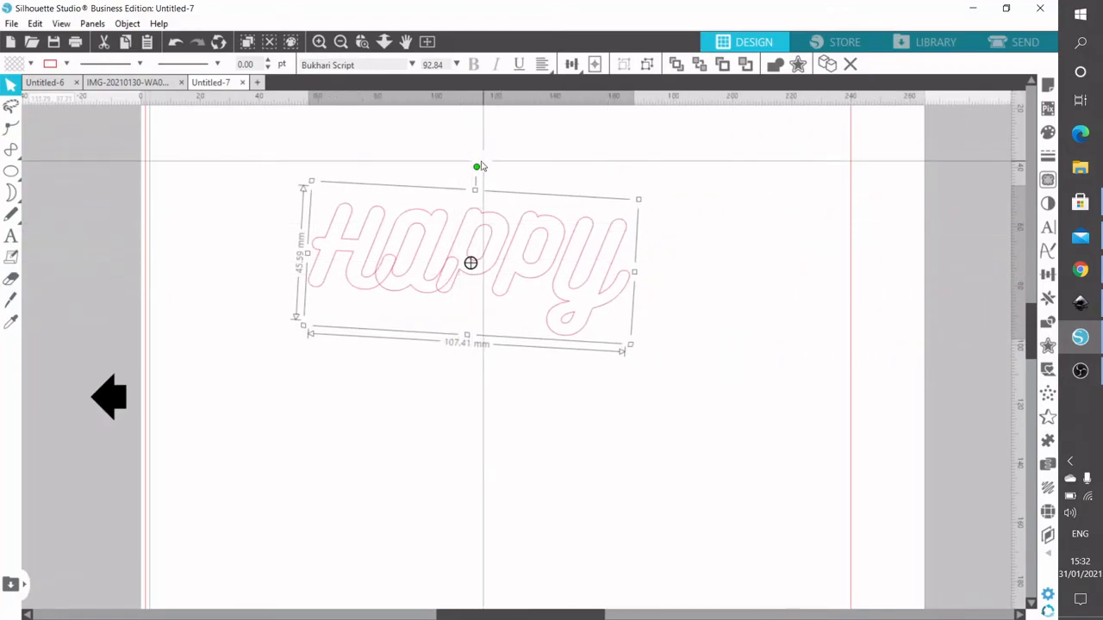
pyautogui.moveTo(475, 165); pyautogui.dragTo(473, 167)
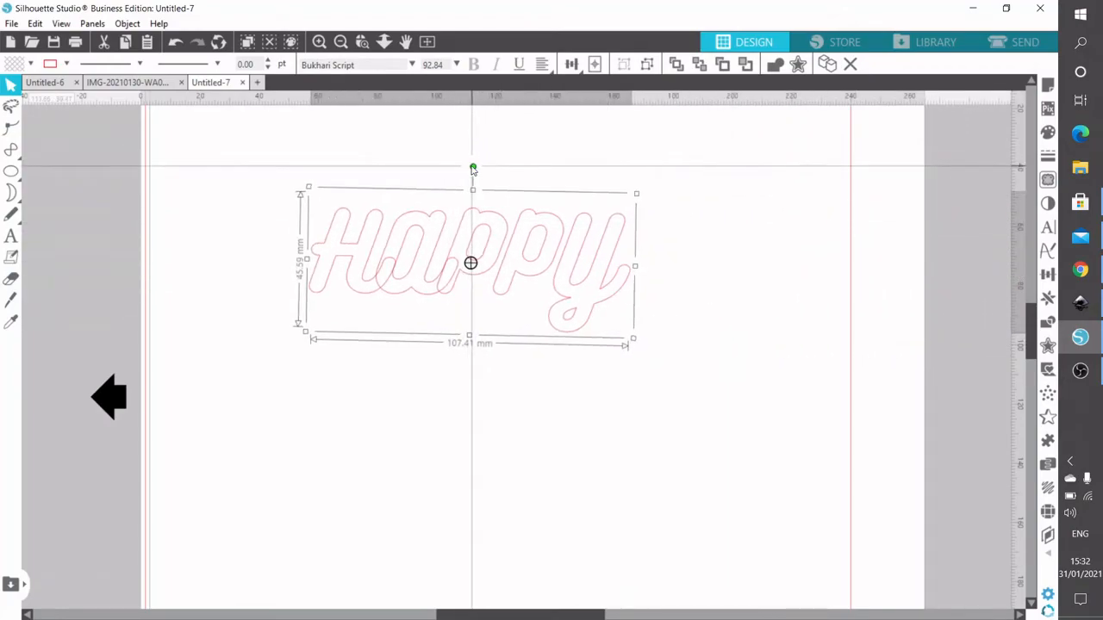
pyautogui.moveTo(500, 286); pyautogui.dragTo(433, 242)
pyautogui.click(10, 191)
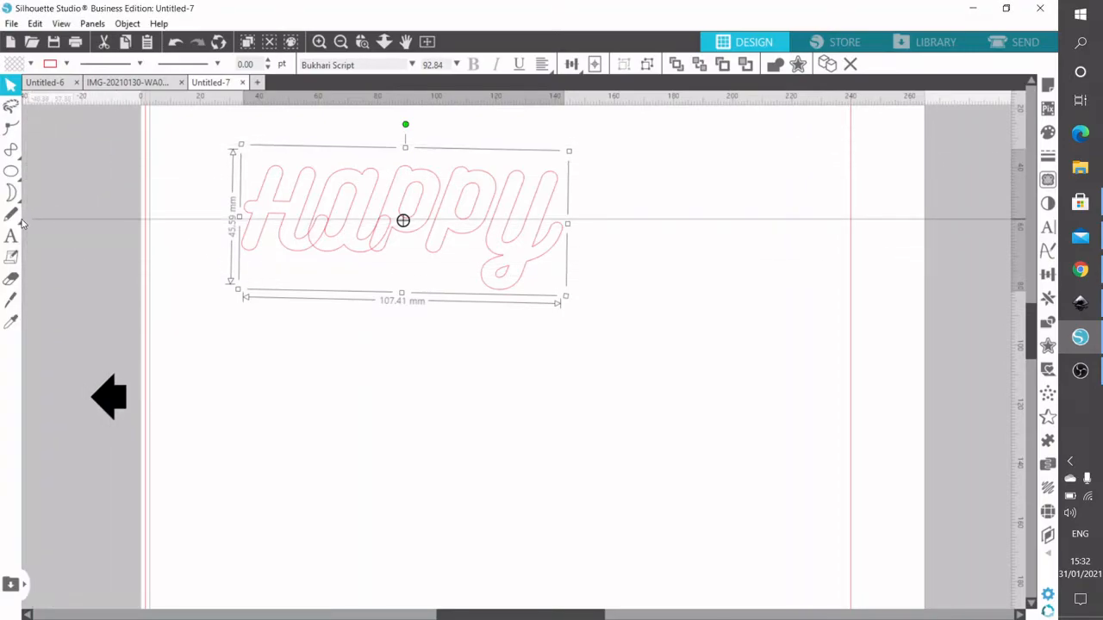
pyautogui.click(10, 148)
pyautogui.moveTo(197, 454)
pyautogui.mouseDown()
pyautogui.moveTo(295, 406)
pyautogui.moveTo(344, 366)
pyautogui.mouseUp()
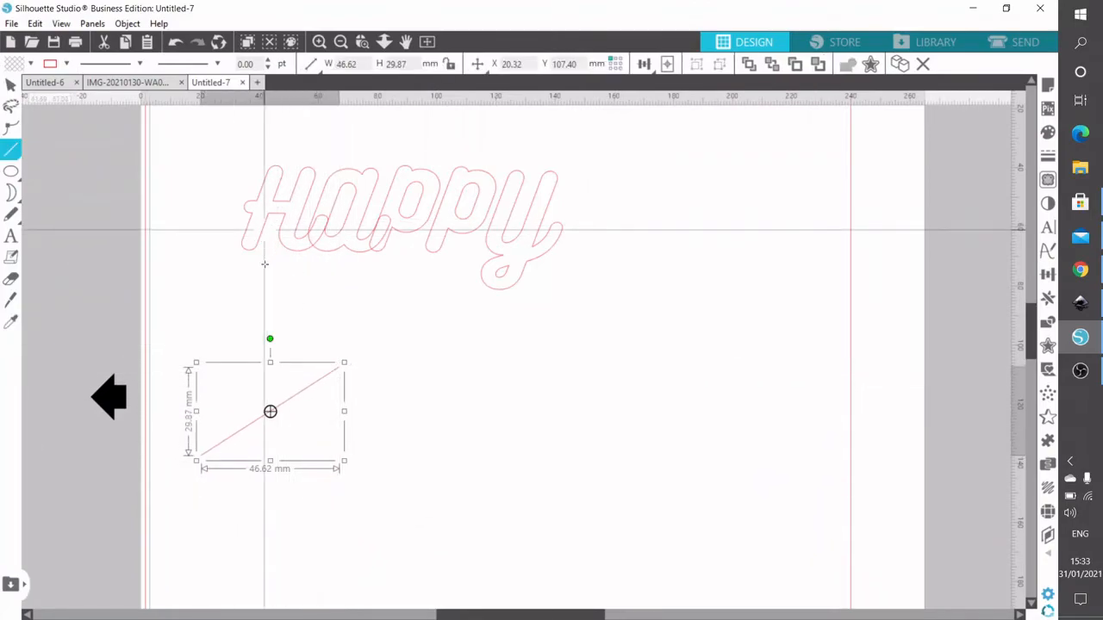
pyautogui.hotkey('ctrl', 'z')
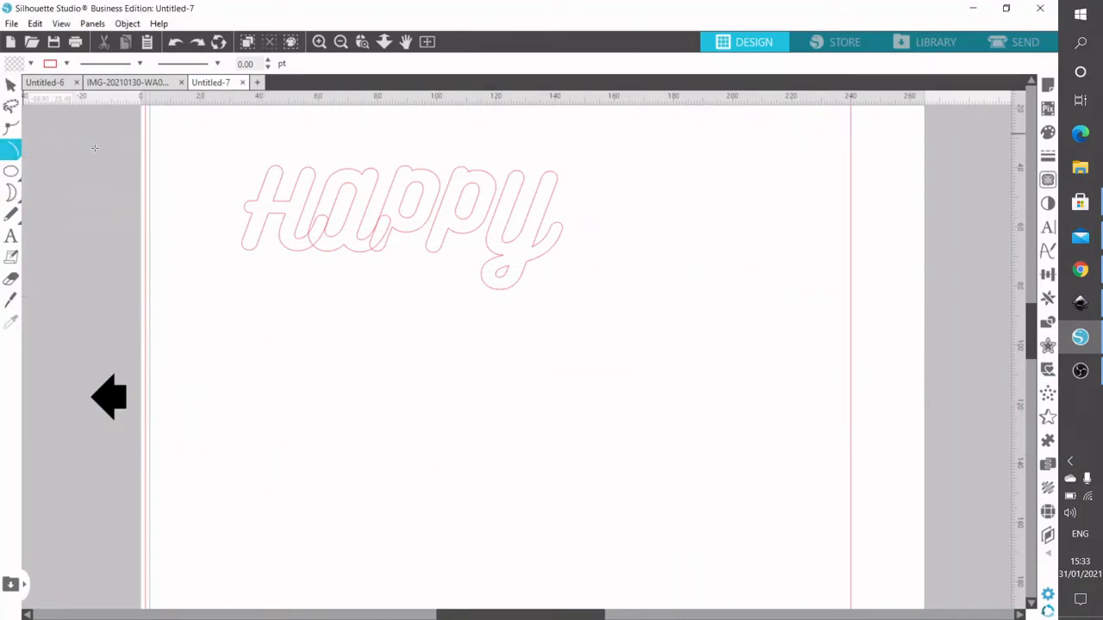
# Draw an arc below the HAPPY text with a radius of about 59 mm and an angle of about 33°
pyautogui.moveTo(232, 414); pyautogui.dragTo(409, 373)
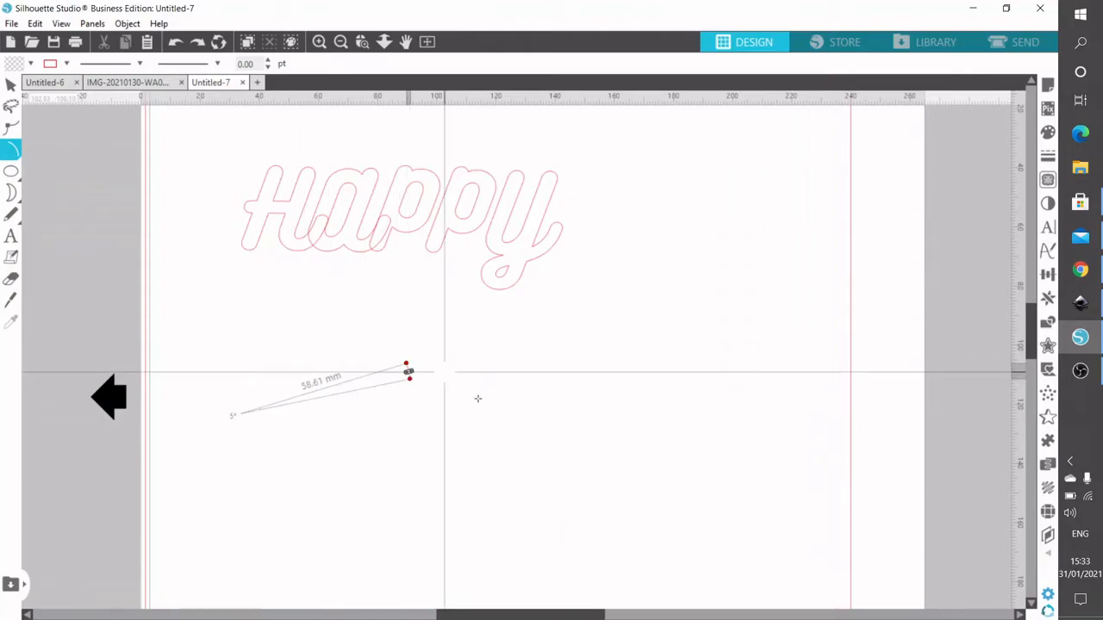
pyautogui.click(436, 468)
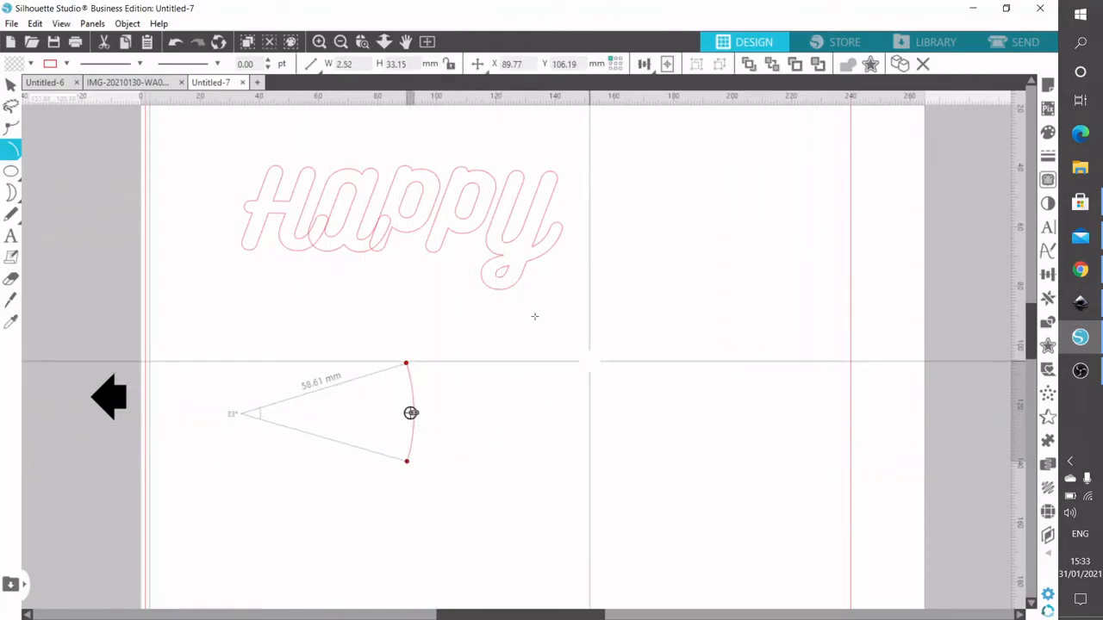
pyautogui.click(11, 84)
# Move the HAPPY text above and to the right of the arc, clear of it
pyautogui.moveTo(411, 227); pyautogui.dragTo(576, 300)
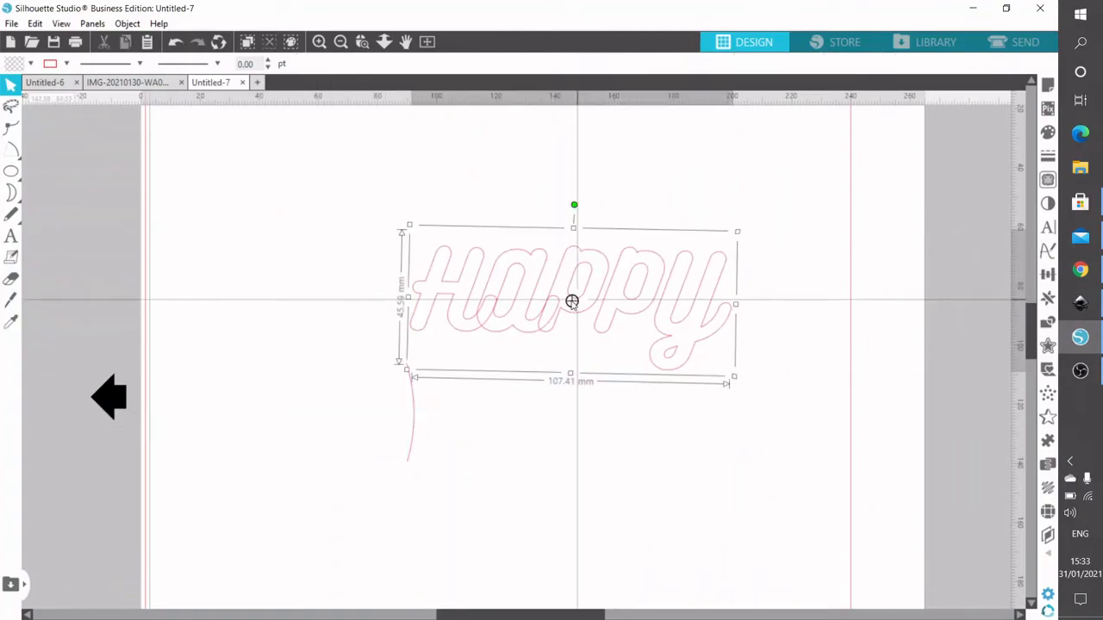
pyautogui.doubleClick(554, 309)
pyautogui.moveTo(412, 326); pyautogui.dragTo(443, 277)
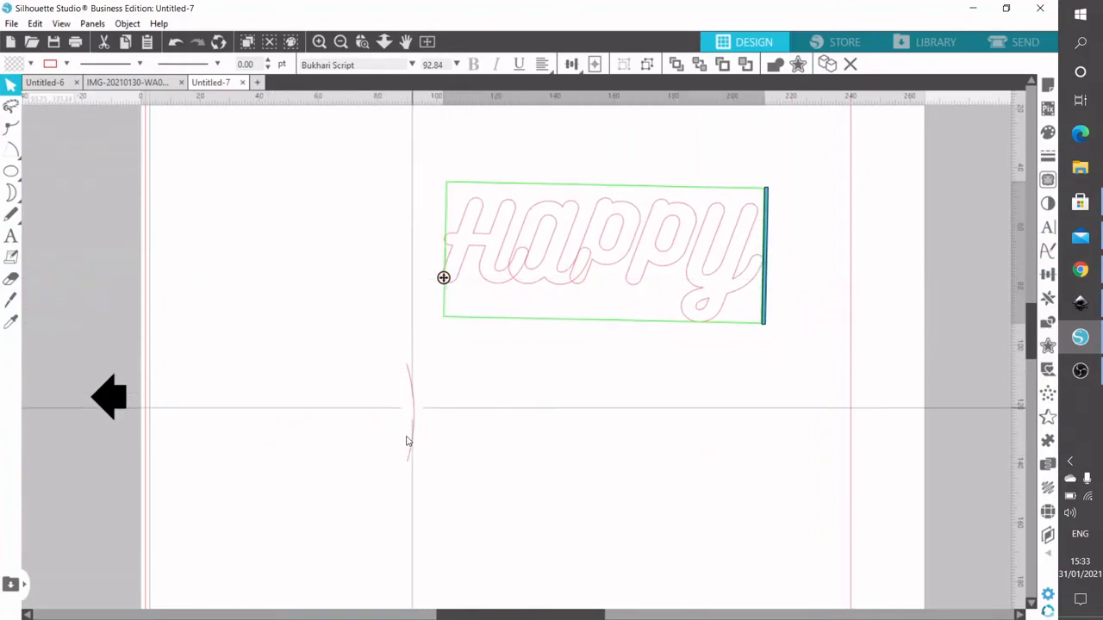
# Rotate the arc so it bows upward and enlarge it until it spans the area beneath the HAPPY text
pyautogui.click(410, 422)
pyautogui.moveTo(403, 358); pyautogui.dragTo(286, 193)
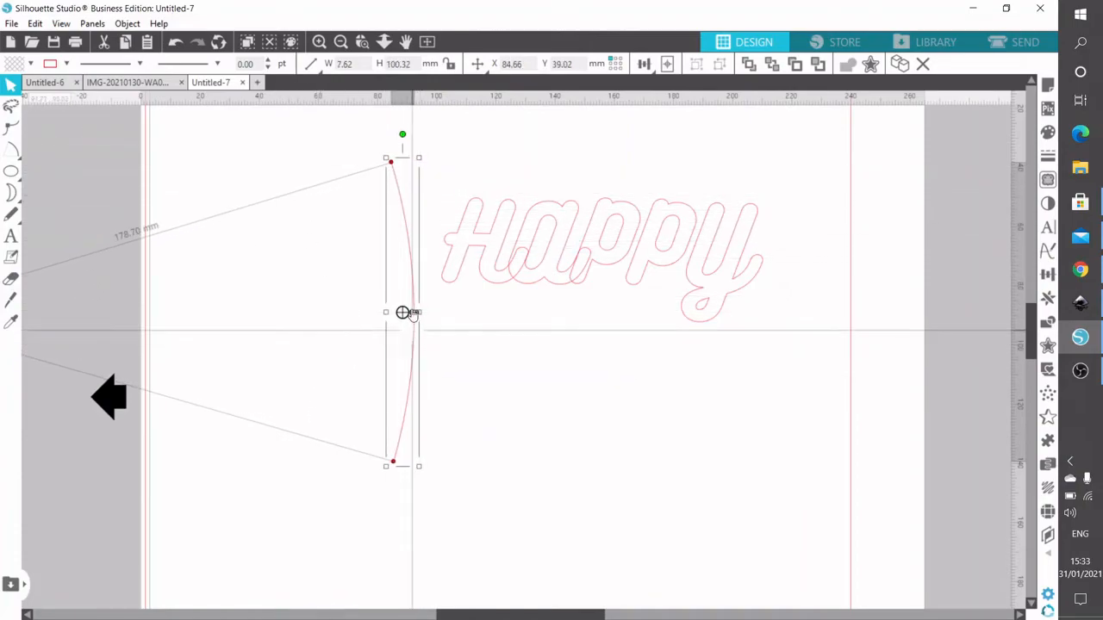
pyautogui.moveTo(402, 133); pyautogui.dragTo(233, 304)
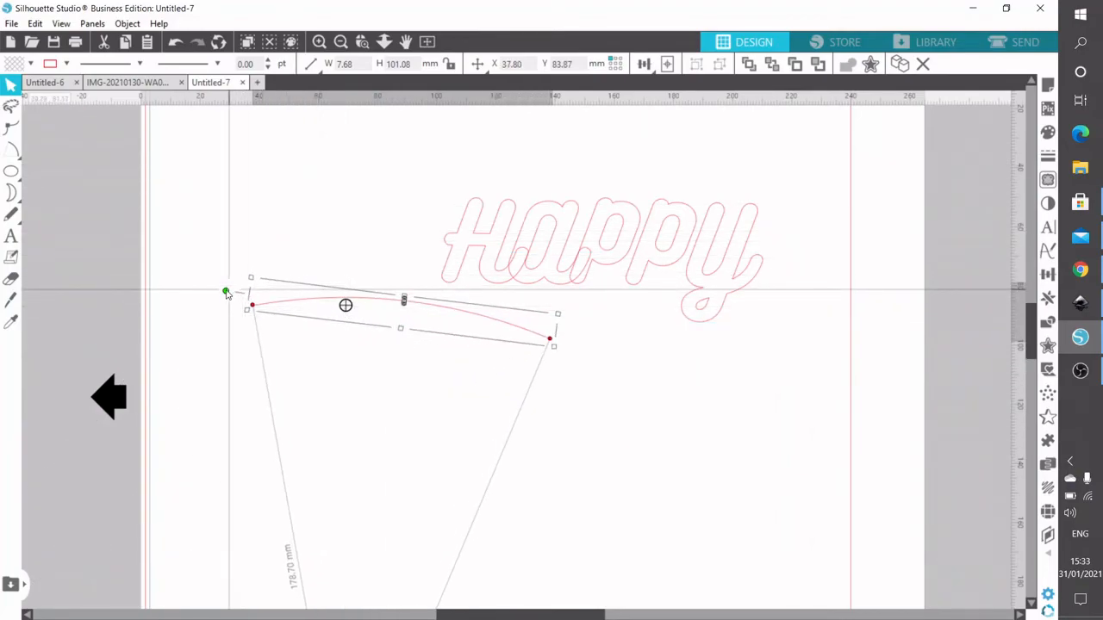
pyautogui.moveTo(225, 298)
pyautogui.mouseDown()
pyautogui.moveTo(227, 313)
pyautogui.moveTo(227, 285)
pyautogui.moveTo(226, 296)
pyautogui.mouseUp()
pyautogui.moveTo(563, 346); pyautogui.dragTo(778, 384)
# Attach the HAPPY text to the arc so it follows the curve, and offset its baseline until the letters sit above the arc
pyautogui.doubleClick(482, 228)
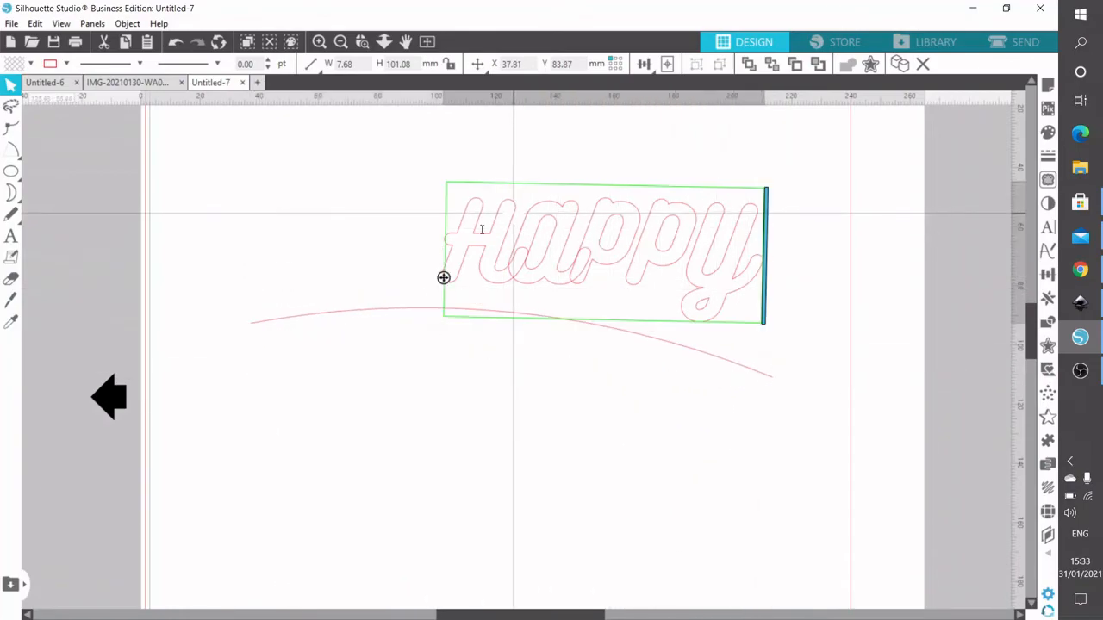
pyautogui.moveTo(443, 277); pyautogui.dragTo(382, 307)
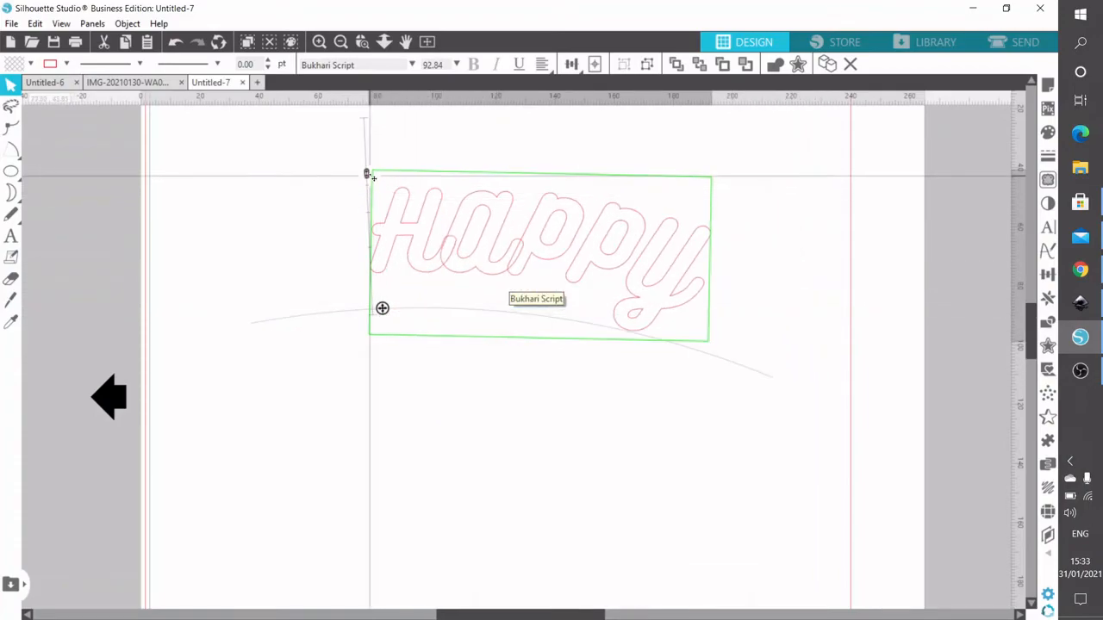
pyautogui.moveTo(368, 194); pyautogui.dragTo(365, 159)
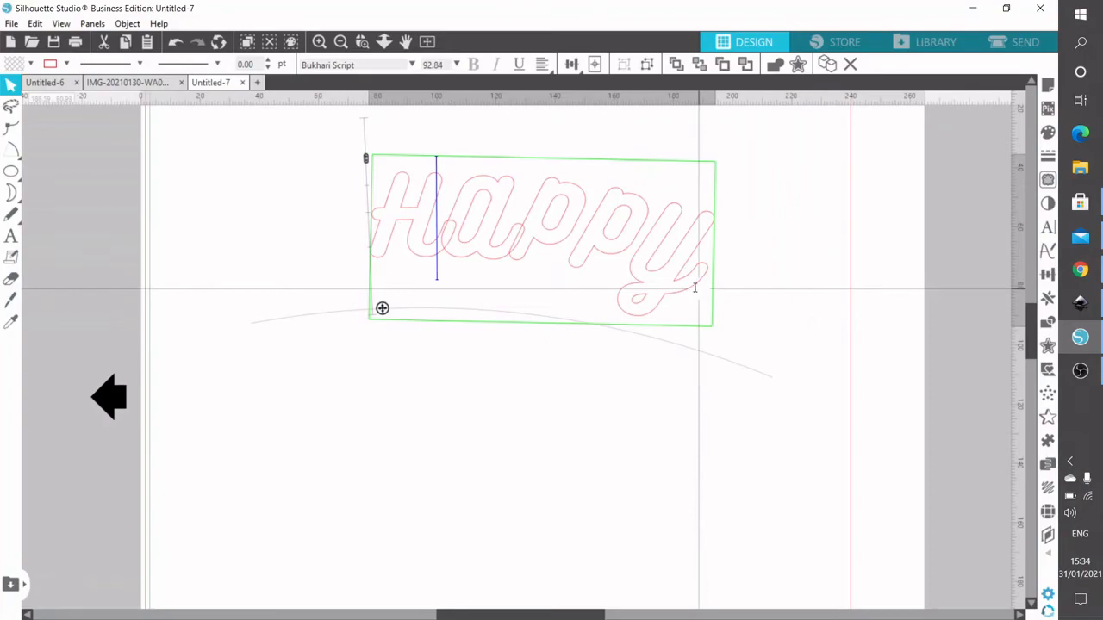
pyautogui.click(14, 170)
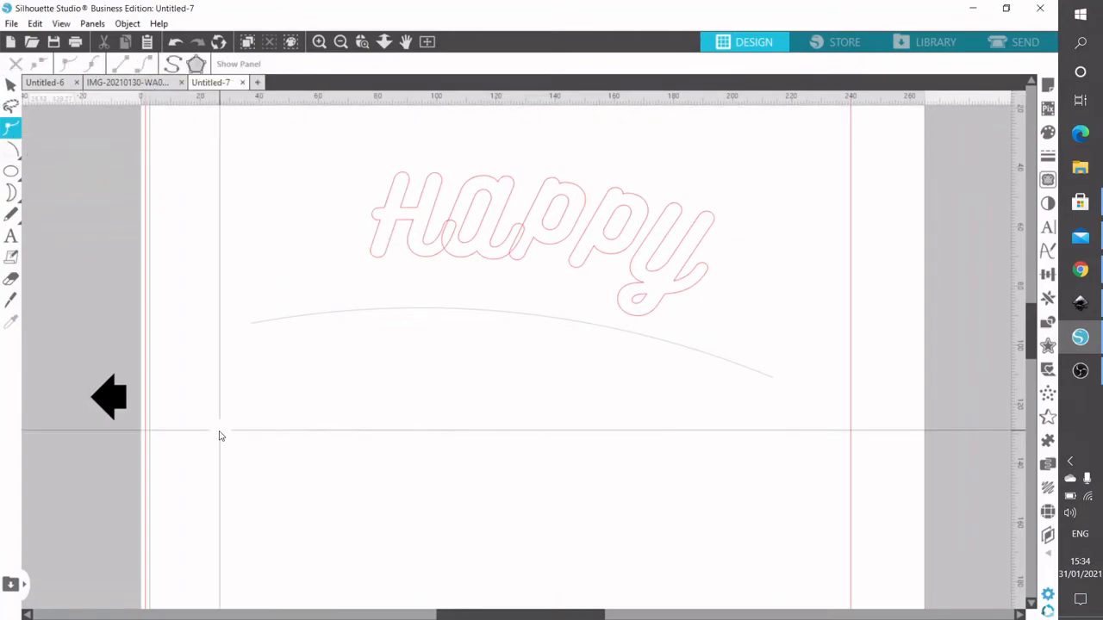
pyautogui.click(309, 416)
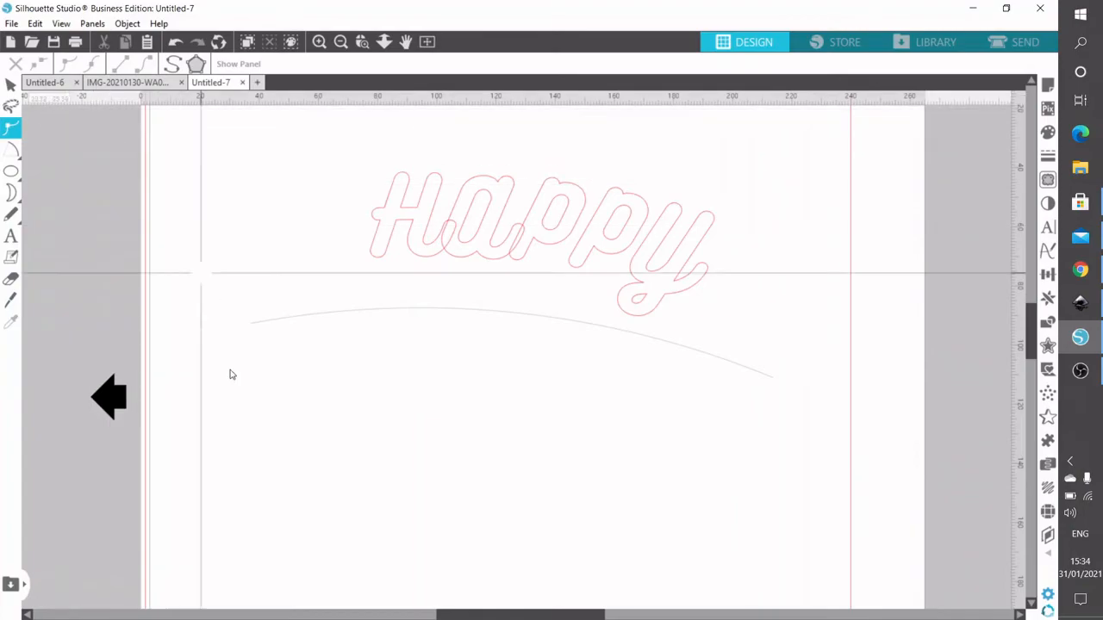
pyautogui.click(265, 439)
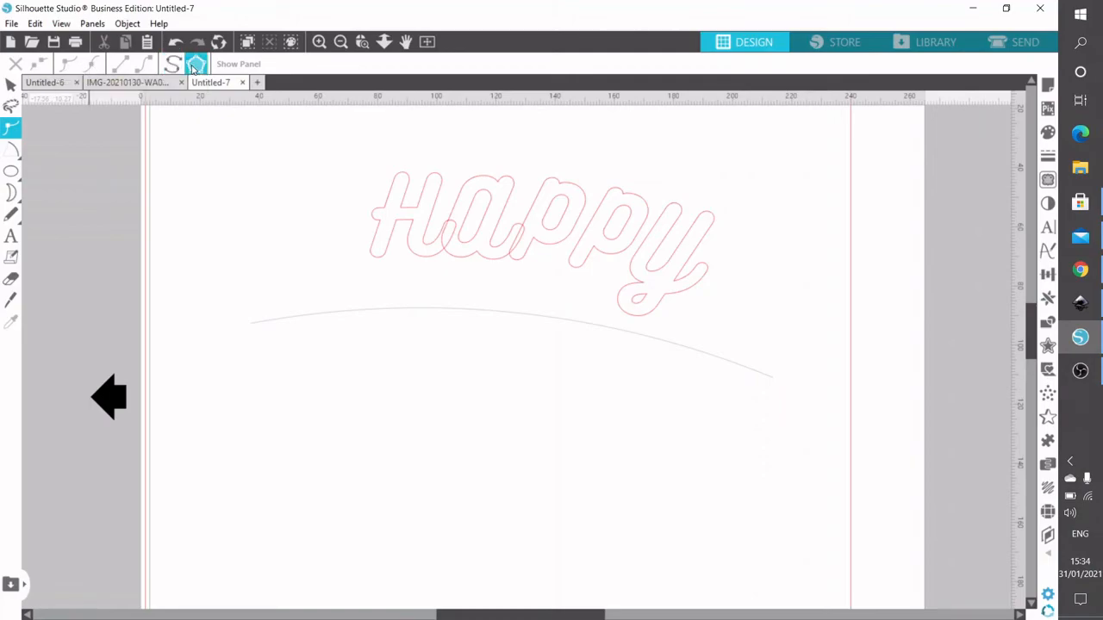
# Draw an open wavy curve about 202 mm wide and 26 mm high across the page below the arc
pyautogui.moveTo(19, 199)
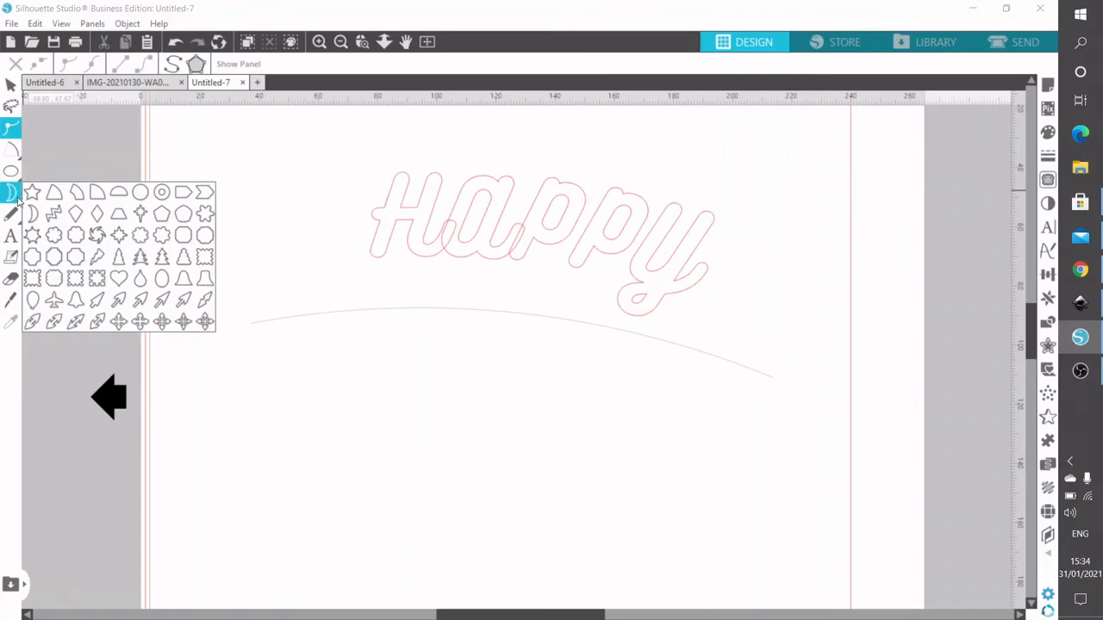
pyautogui.moveTo(23, 175)
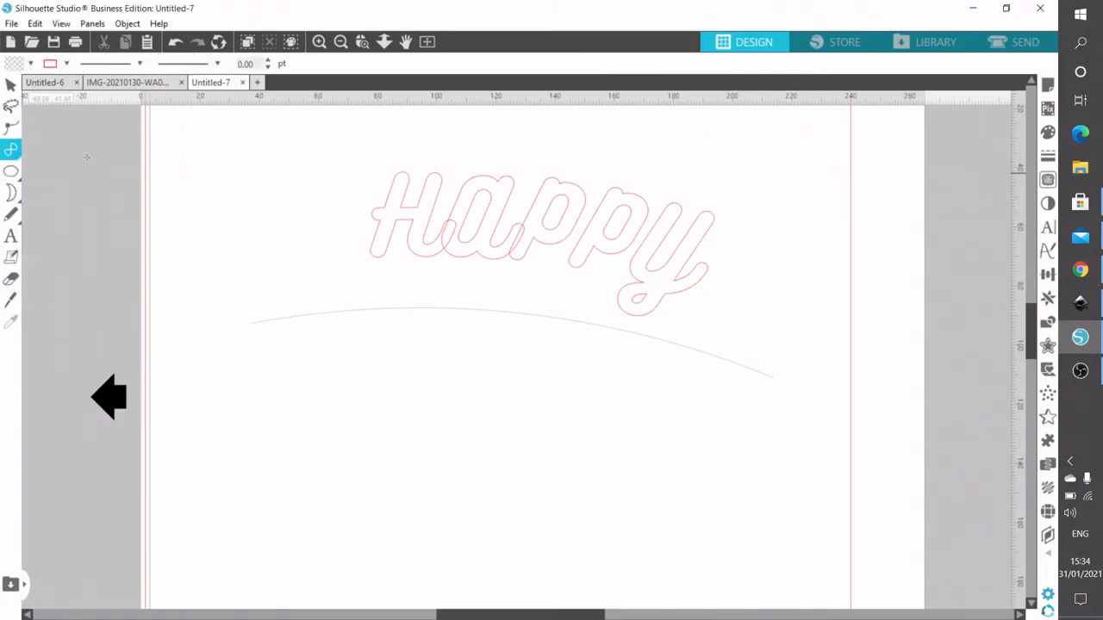
pyautogui.click(211, 472)
pyautogui.click(327, 396)
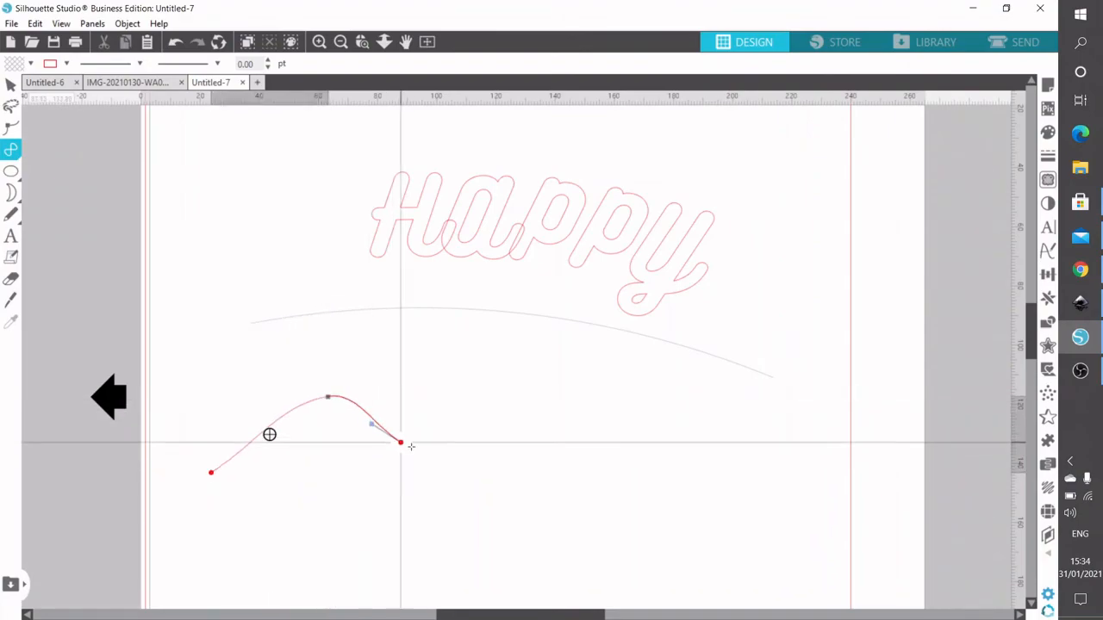
pyautogui.click(411, 446)
pyautogui.click(545, 406)
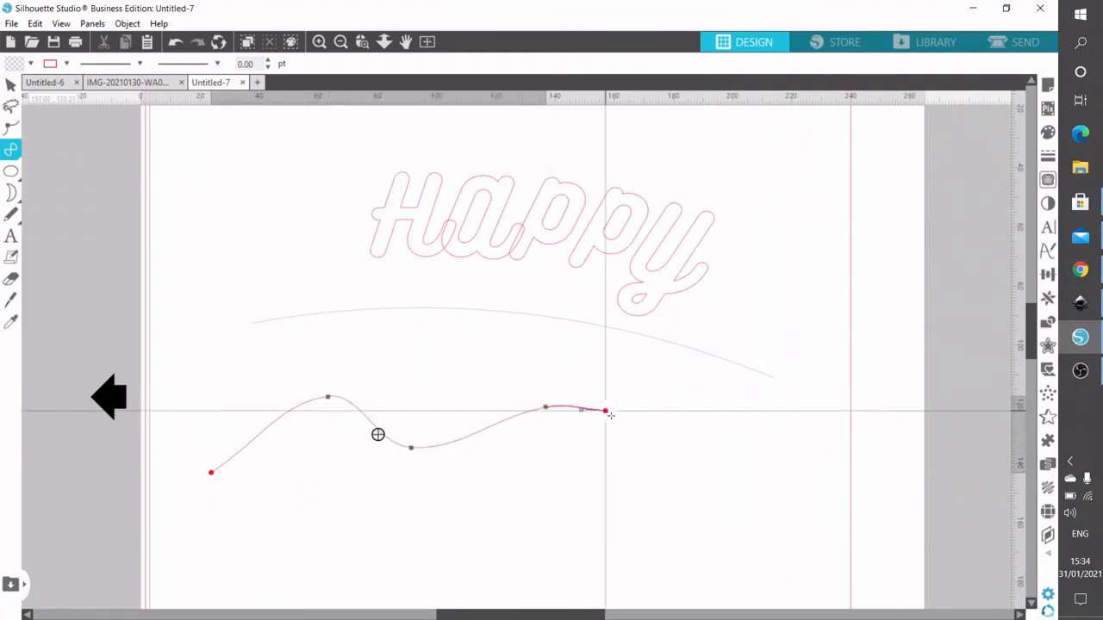
pyautogui.click(708, 464)
pyautogui.click(805, 422)
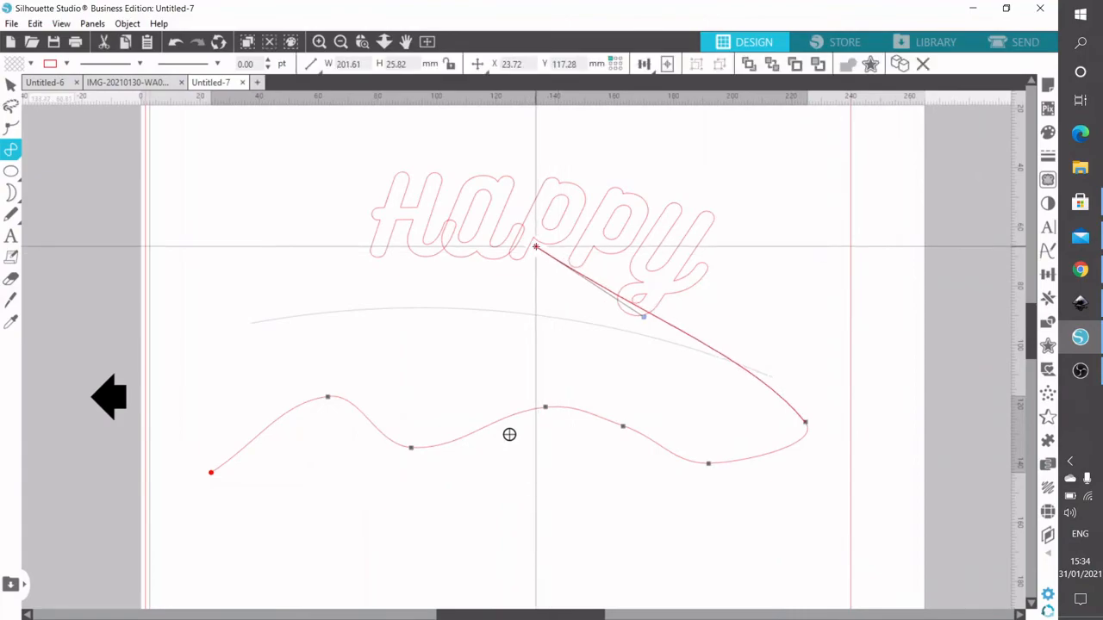
pyautogui.press('Escape')
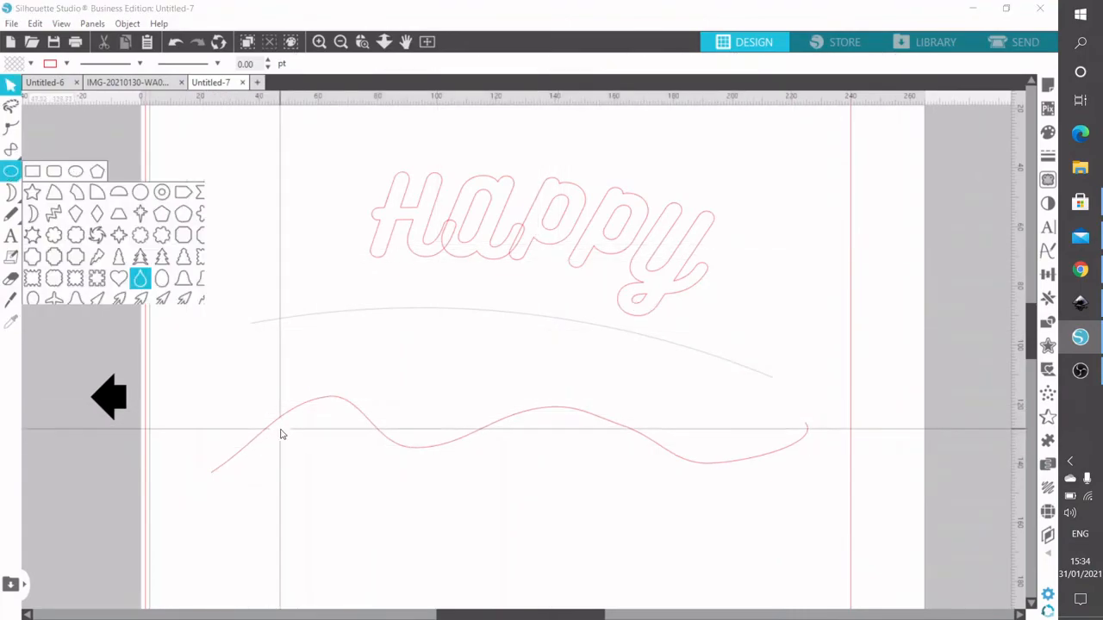
# Edit the wavy curve's points and lengthen the first crest's right-hand handle to steepen the slope after it
pyautogui.click(291, 426)
pyautogui.doubleClick(290, 426)
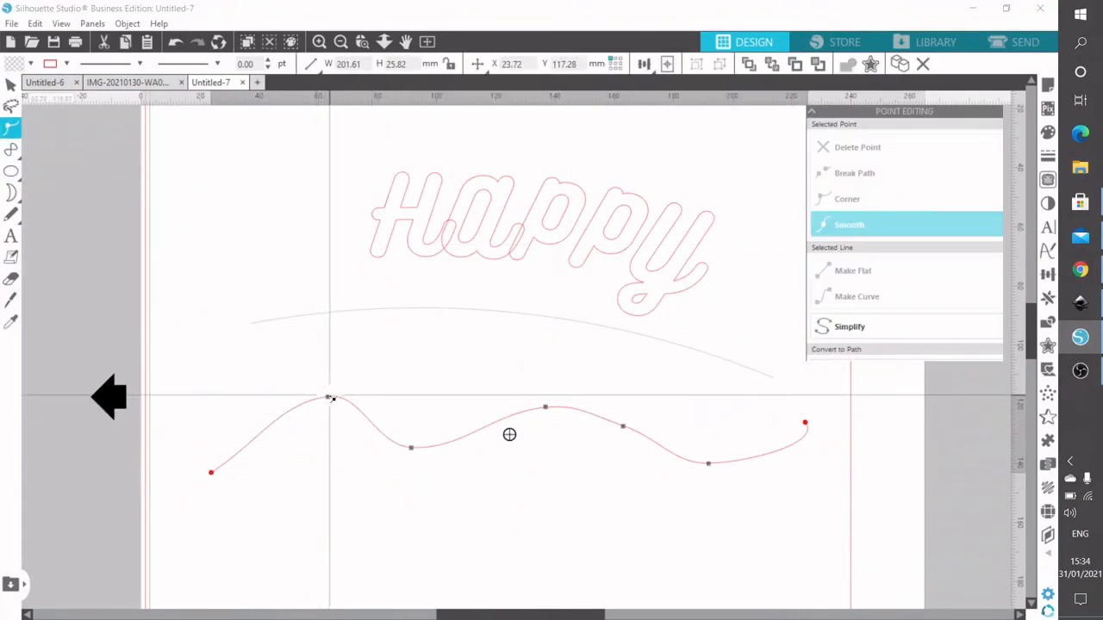
pyautogui.click(329, 397)
pyautogui.moveTo(357, 396); pyautogui.dragTo(419, 403)
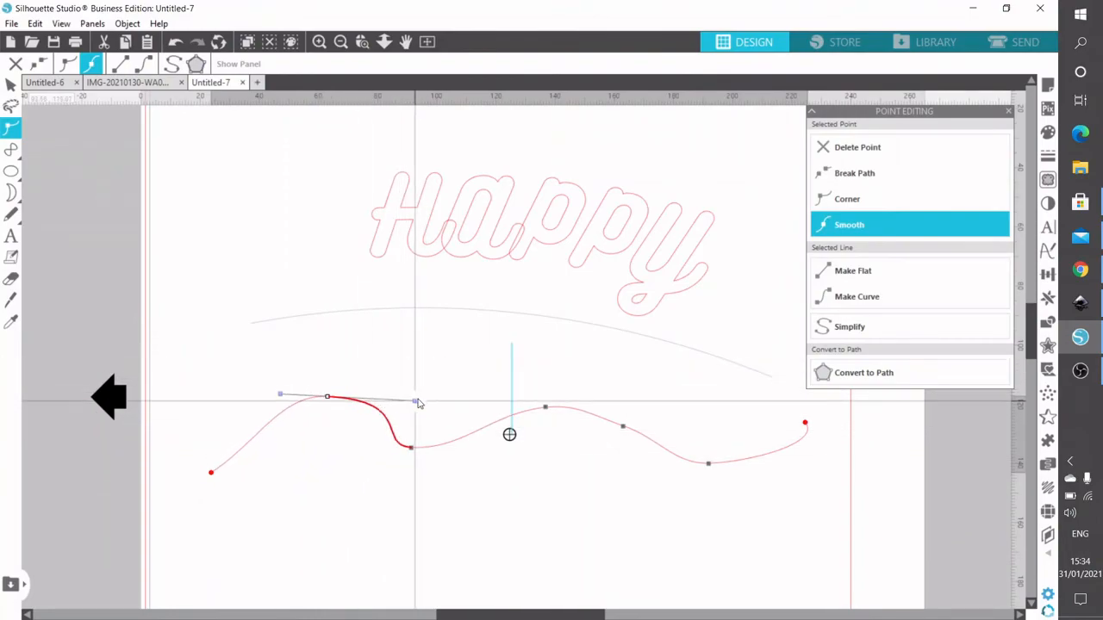
# Move the wavy curve slightly down and to the left, and lengthen both handles of its last trough to broaden the dip
pyautogui.click(544, 408)
pyautogui.moveTo(545, 409)
pyautogui.mouseDown()
pyautogui.moveTo(548, 442)
pyautogui.moveTo(510, 434)
pyautogui.mouseUp()
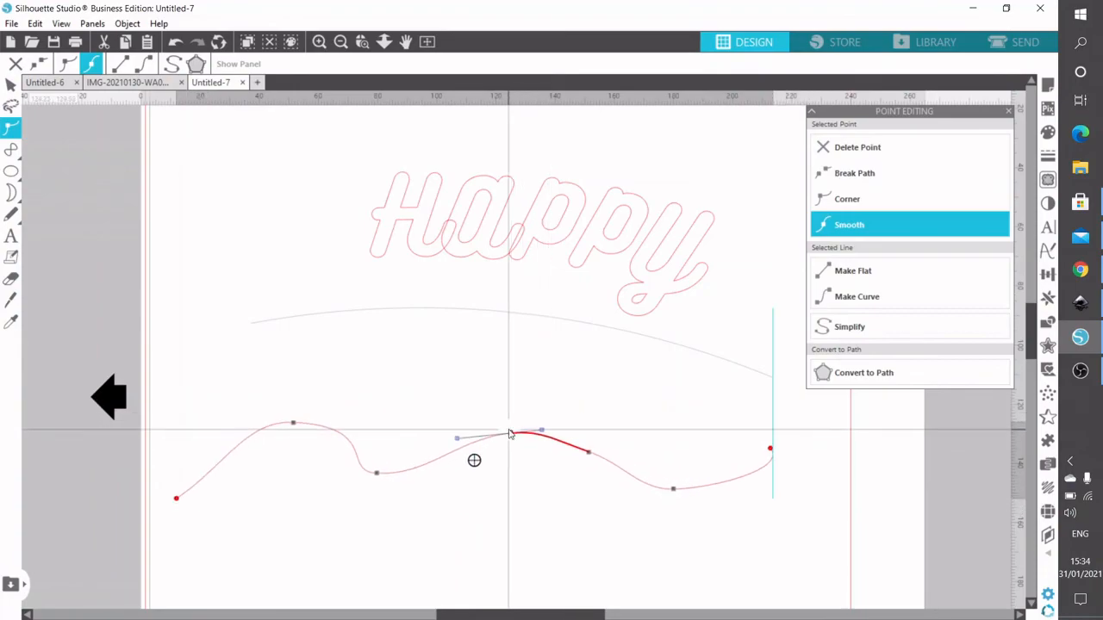
pyautogui.click(676, 488)
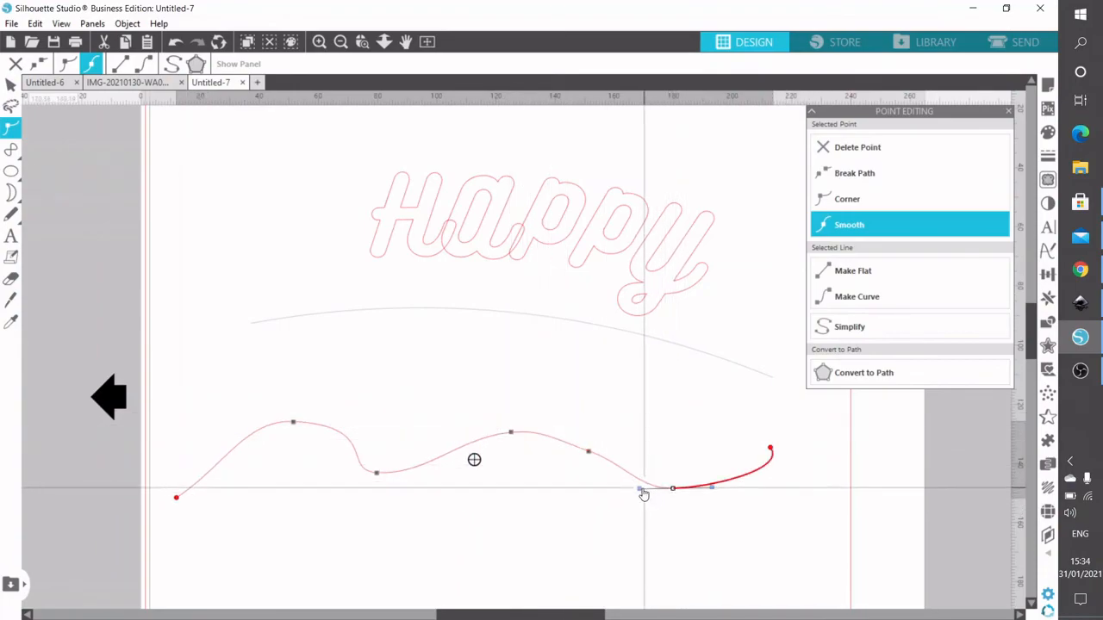
pyautogui.moveTo(612, 494); pyautogui.dragTo(582, 492)
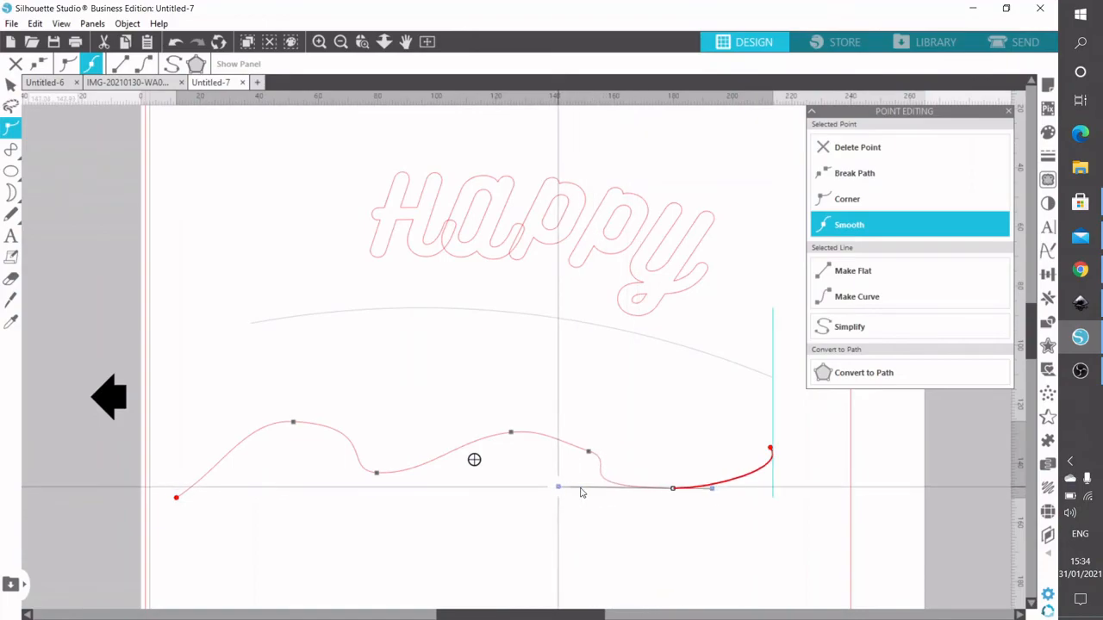
pyautogui.moveTo(718, 493); pyautogui.dragTo(788, 495)
# Move the HAPPY text off the arc and attach it to the wavy curve, starting near the first trough
pyautogui.click(584, 228)
pyautogui.click(583, 225)
pyautogui.moveTo(382, 308); pyautogui.dragTo(400, 471)
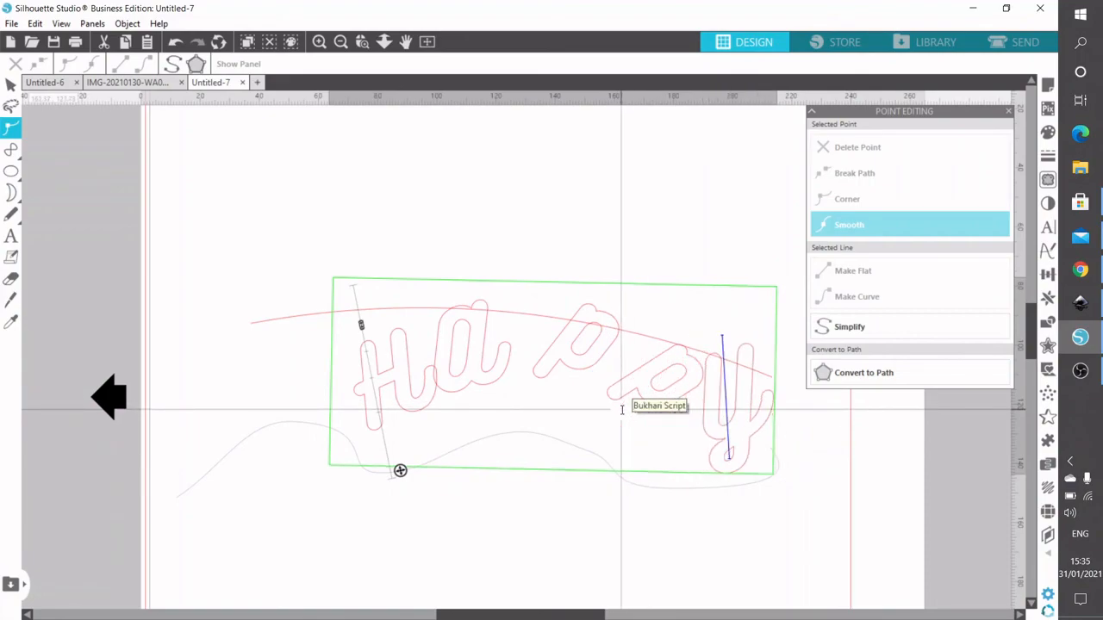
pyautogui.press('Return')
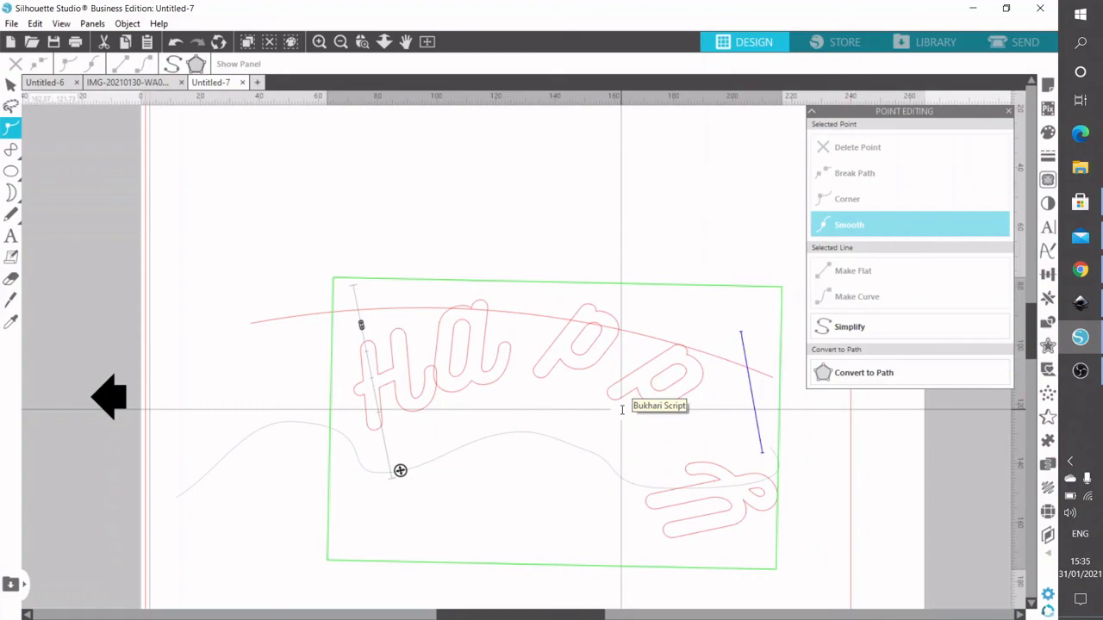
pyautogui.press('BackSpace')
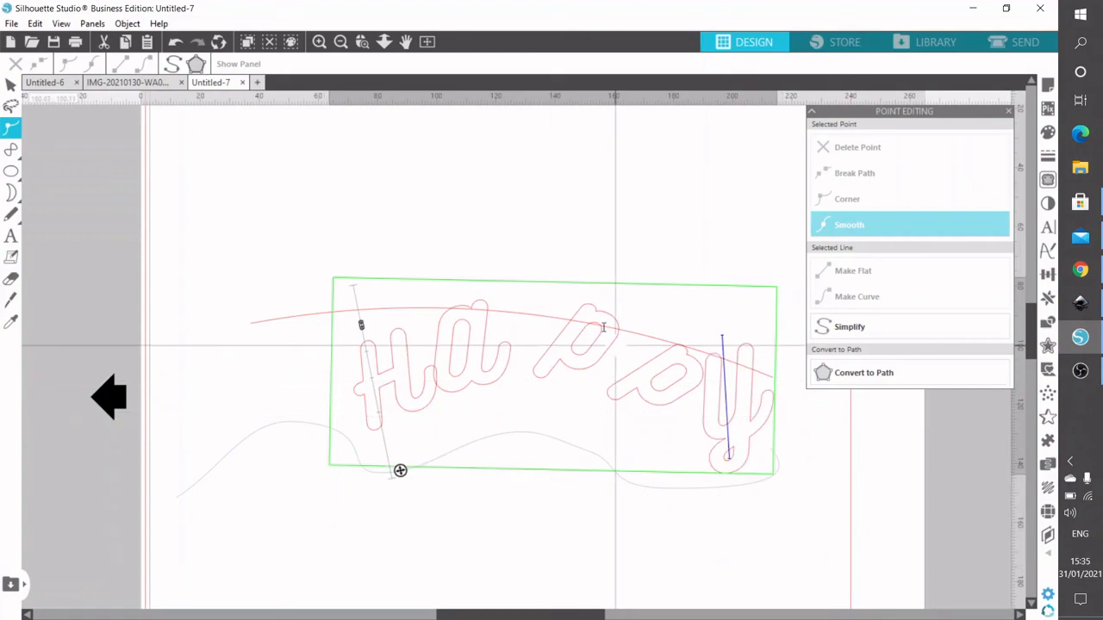